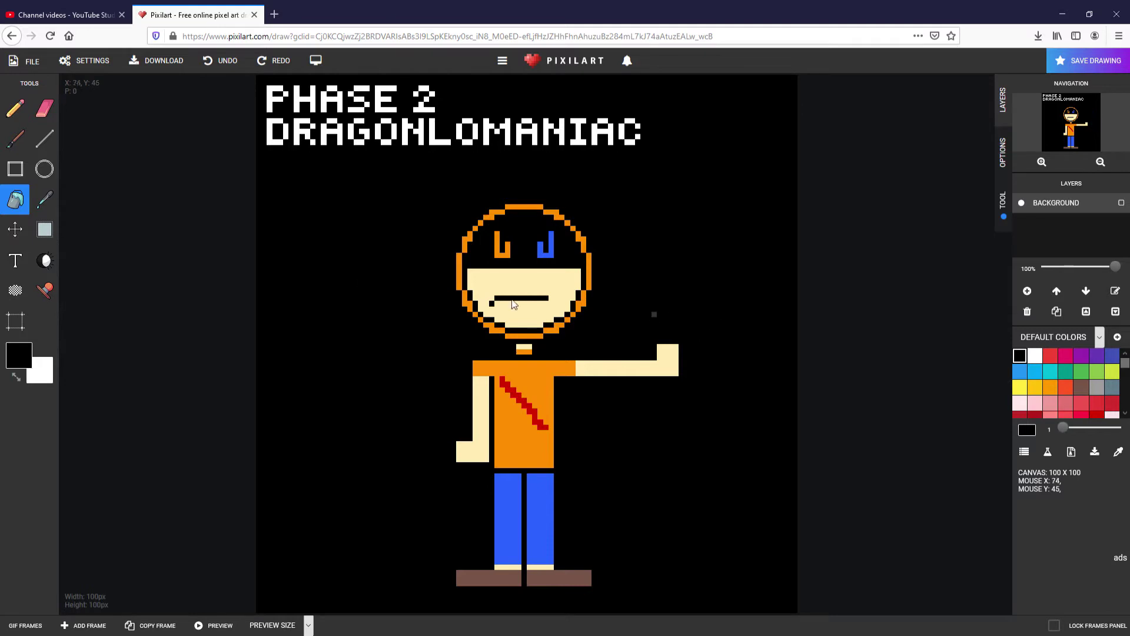
Draw a second diagonal crossing the slash on the orange shirt and add vertical drips, all in the slash's sampled red.
left_click(14, 107)
left_click(45, 200)
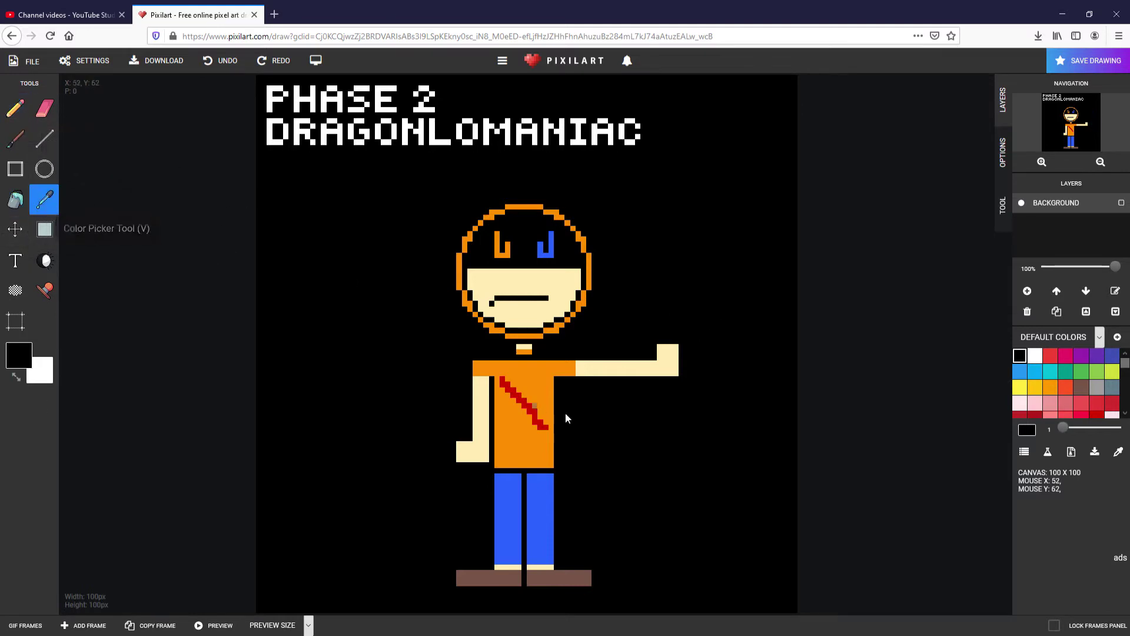
scroll(568, 416, "up", 4)
left_click(411, 146)
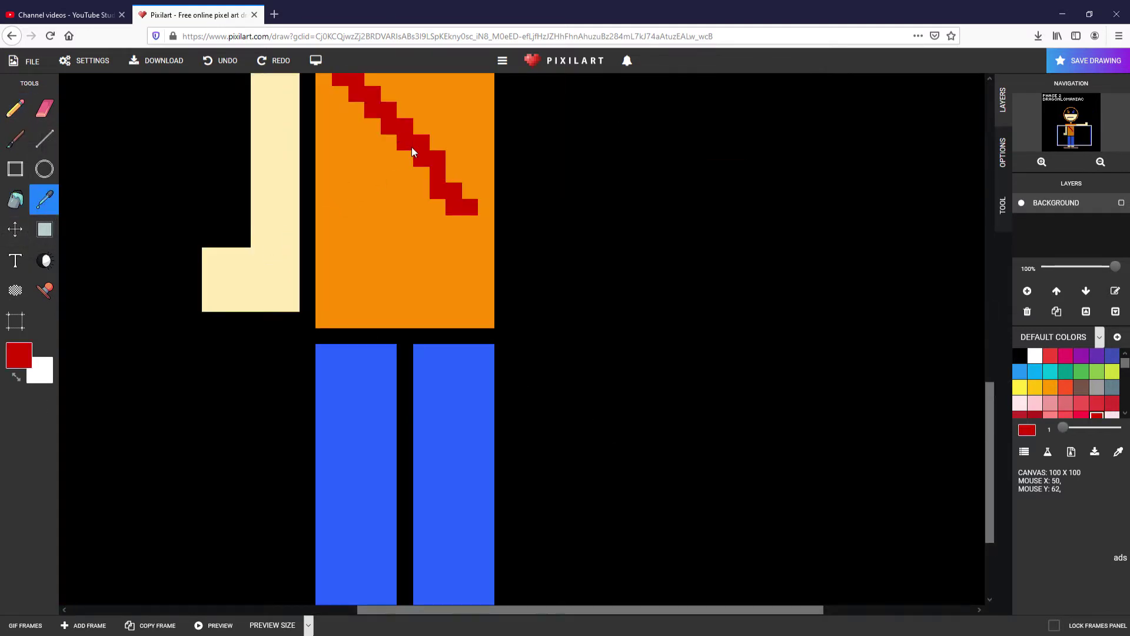
left_click(15, 108)
scroll(348, 189, "down", 2)
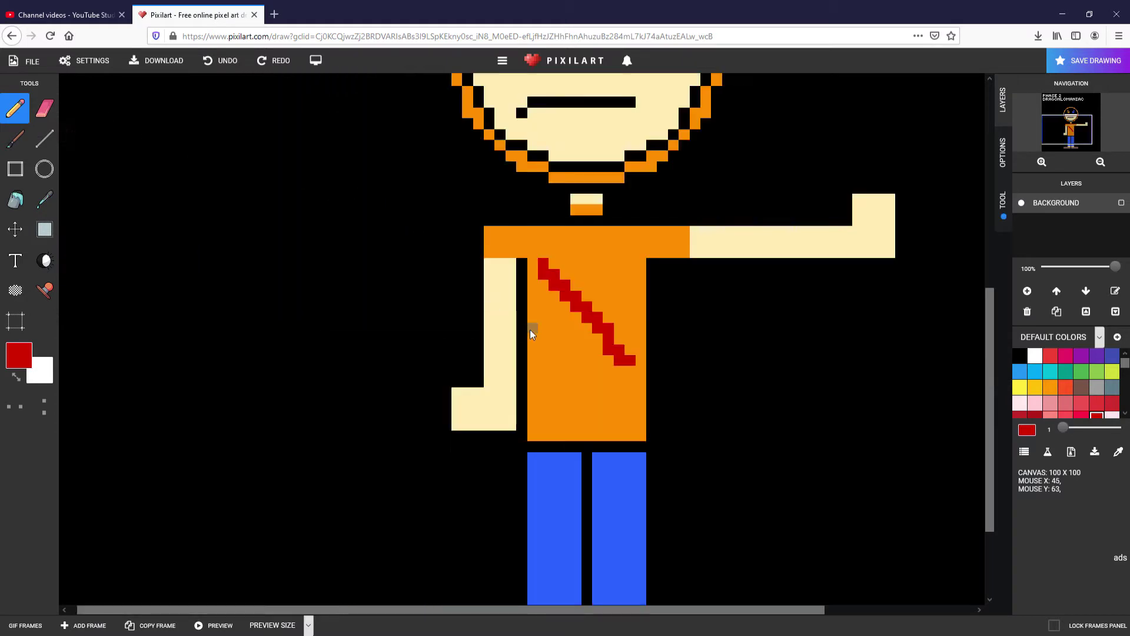
scroll(529, 351, "up", 1)
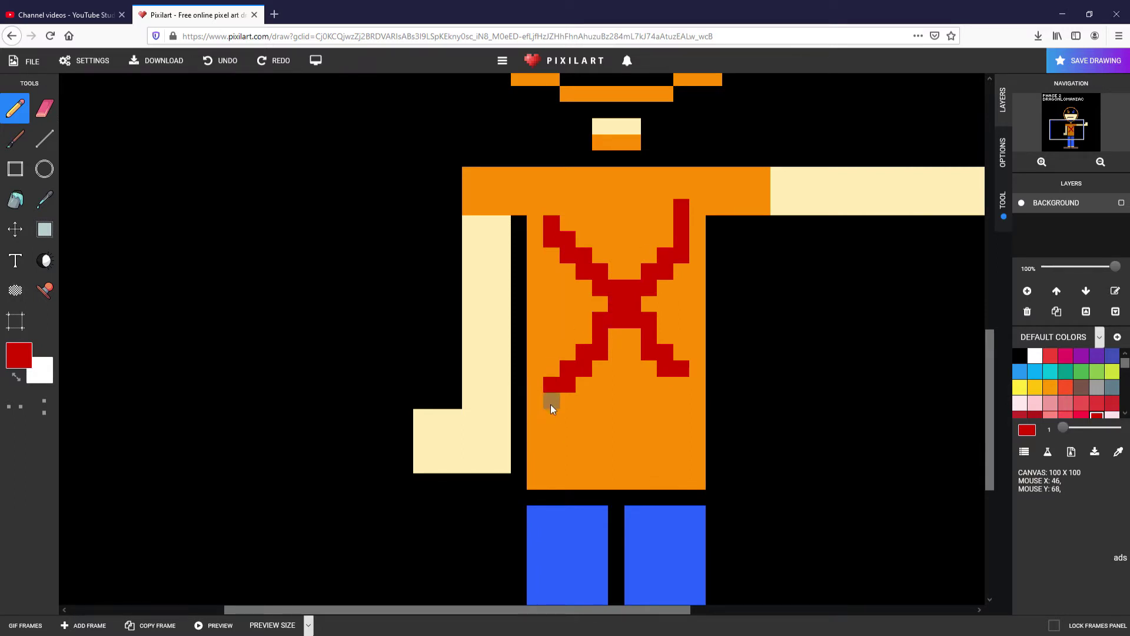
left_click_drag(551, 407, 553, 441)
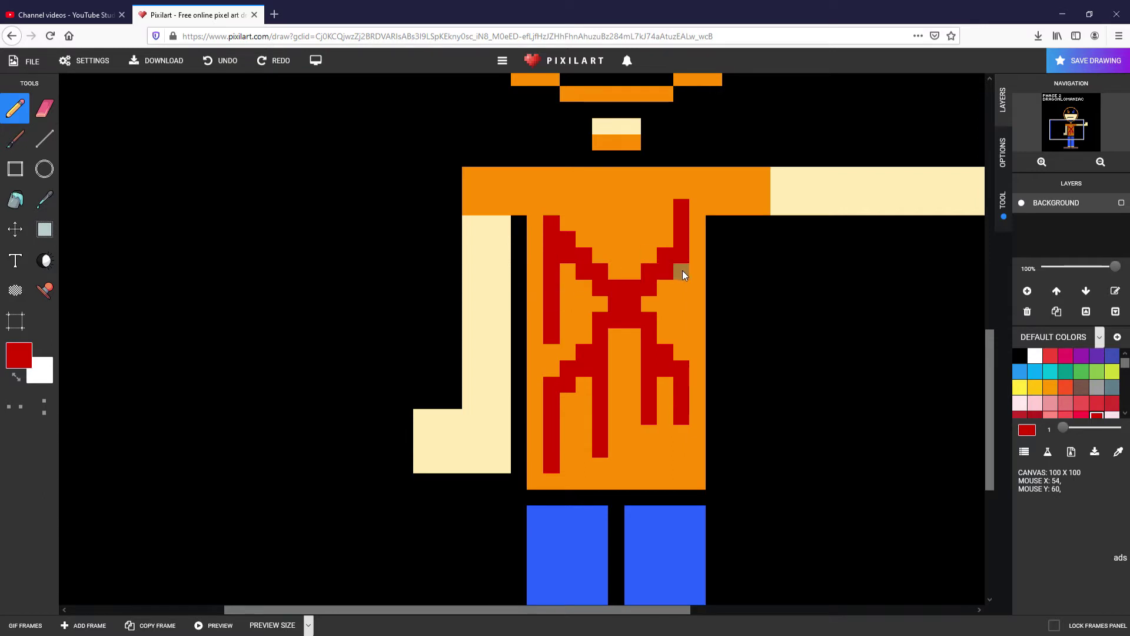
scroll(553, 206, "down", 3)
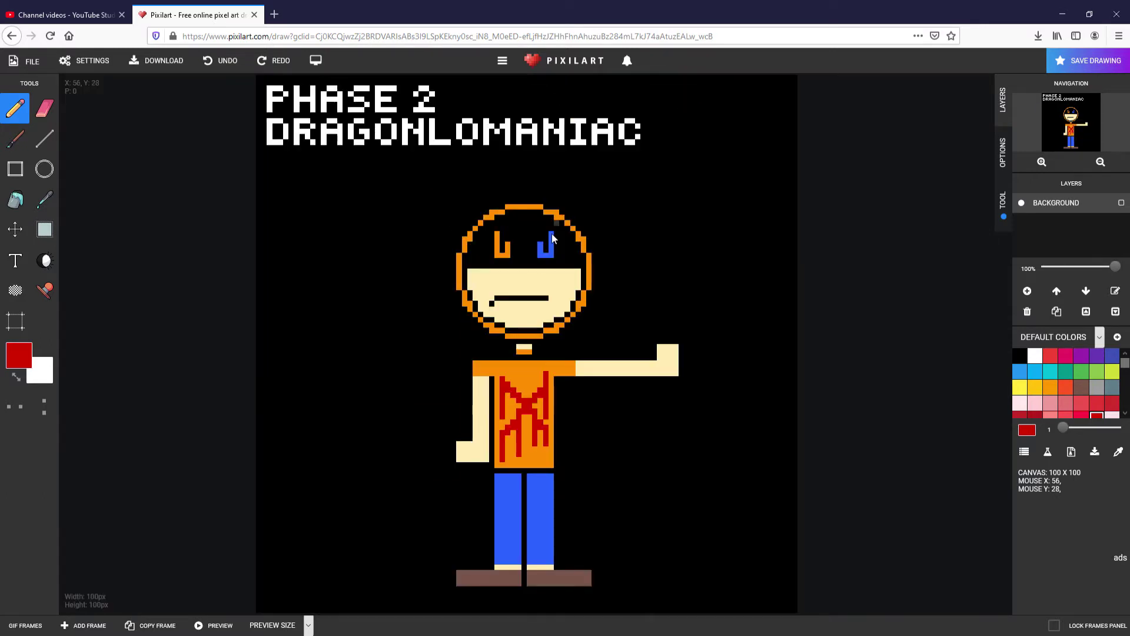
Even out the orange eye into a symmetric U by extending its inner side one orange pixel and blacking out the outer side's top pixel.
scroll(552, 233, "up", 5)
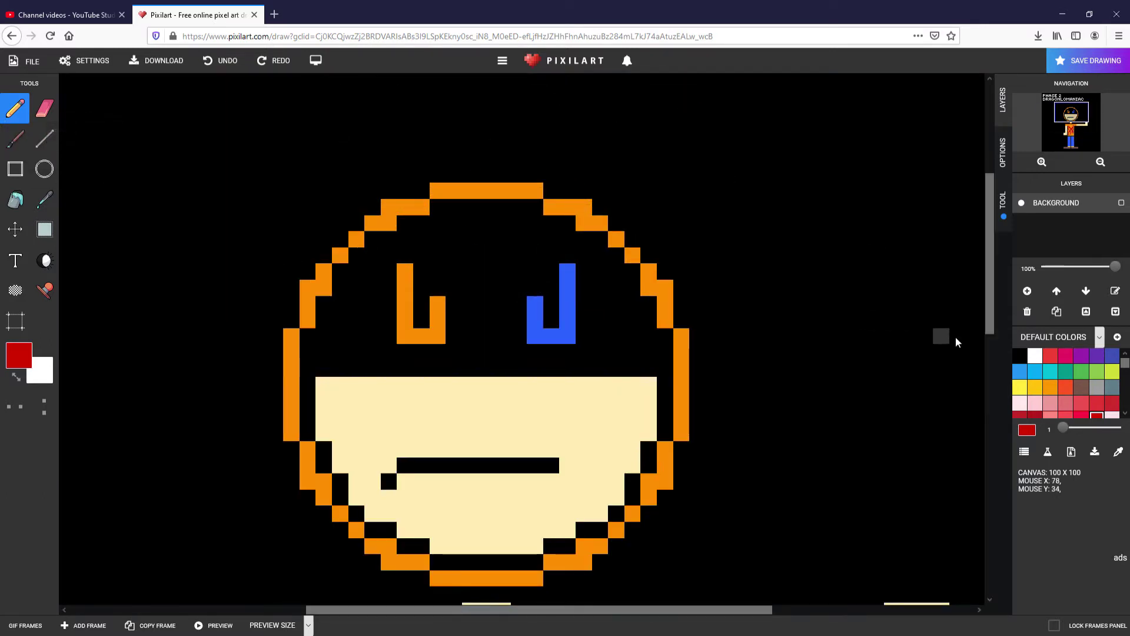
left_click(44, 199)
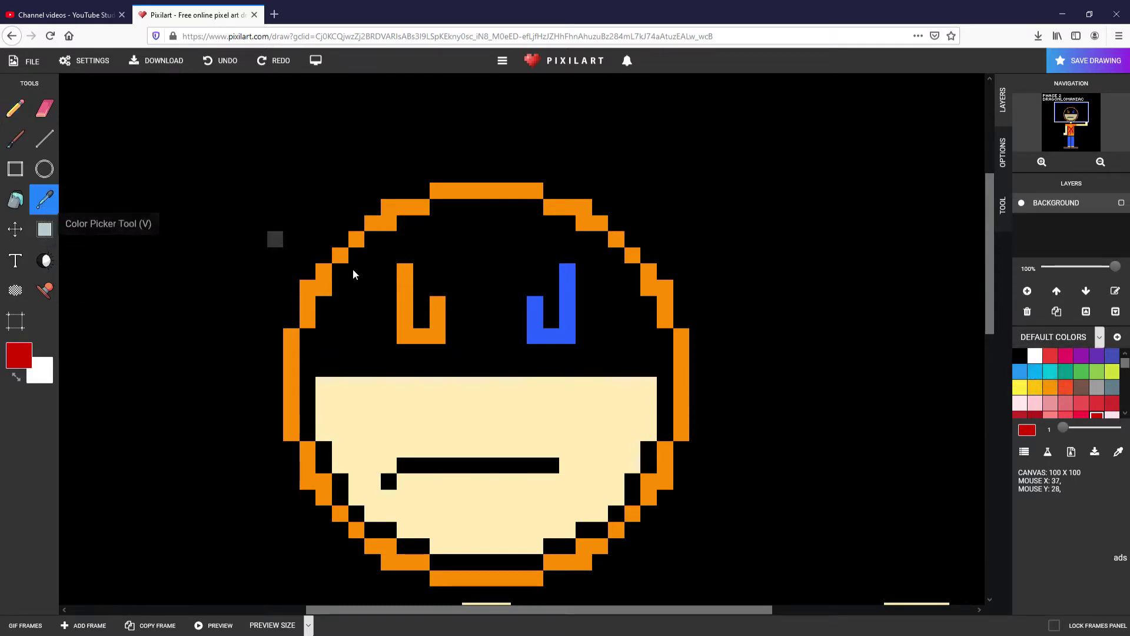
left_click(436, 330)
key("p")
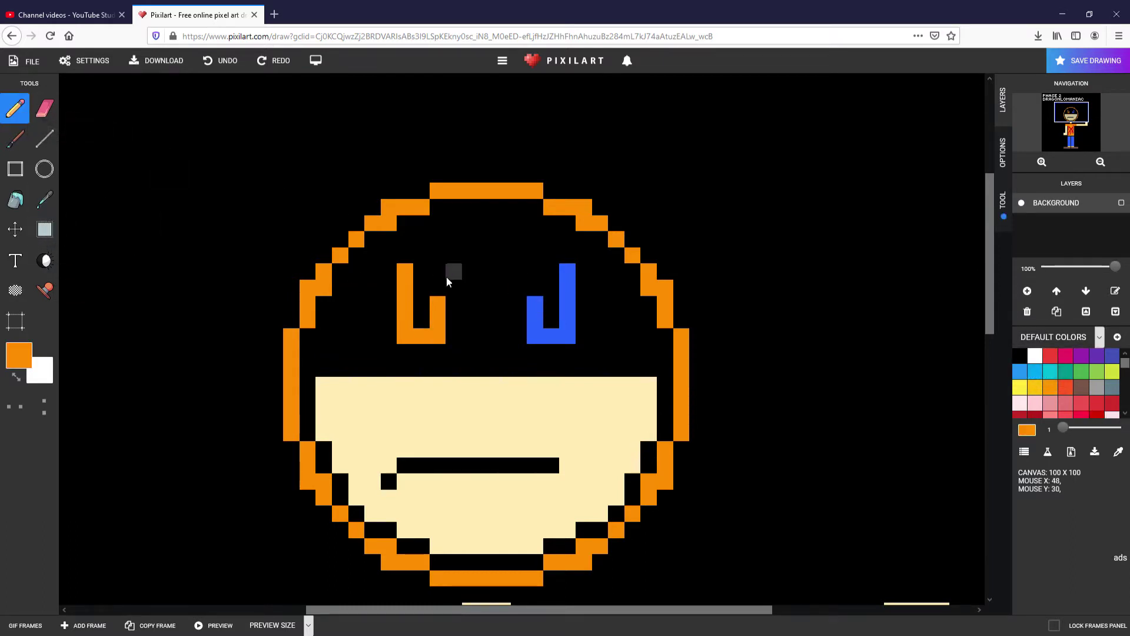
left_click(52, 202)
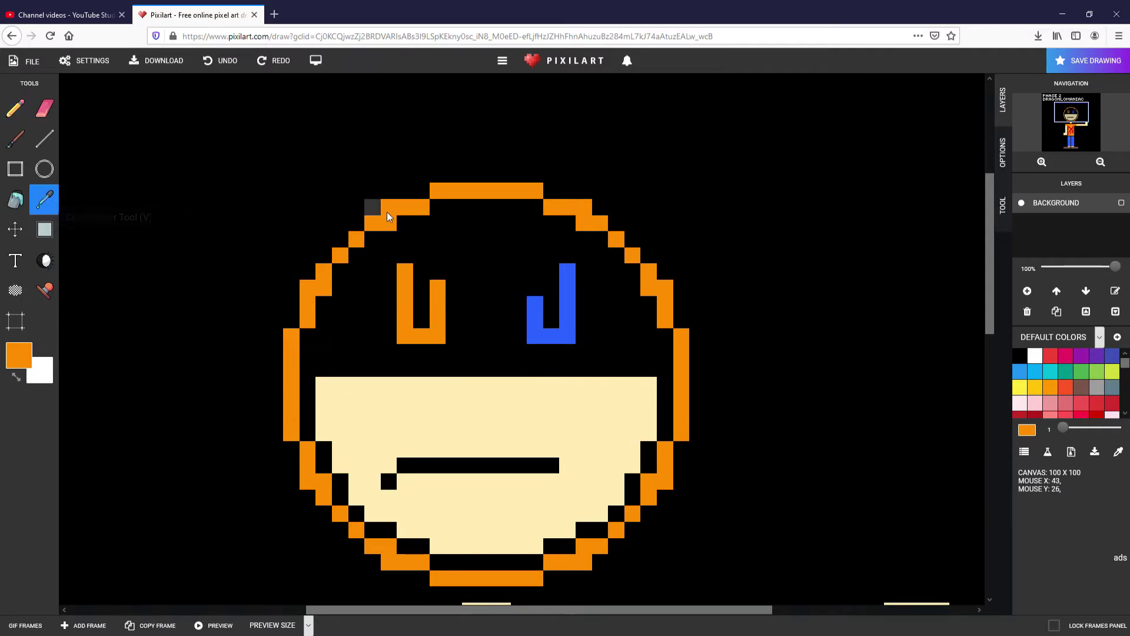
left_click(373, 207)
left_click(15, 109)
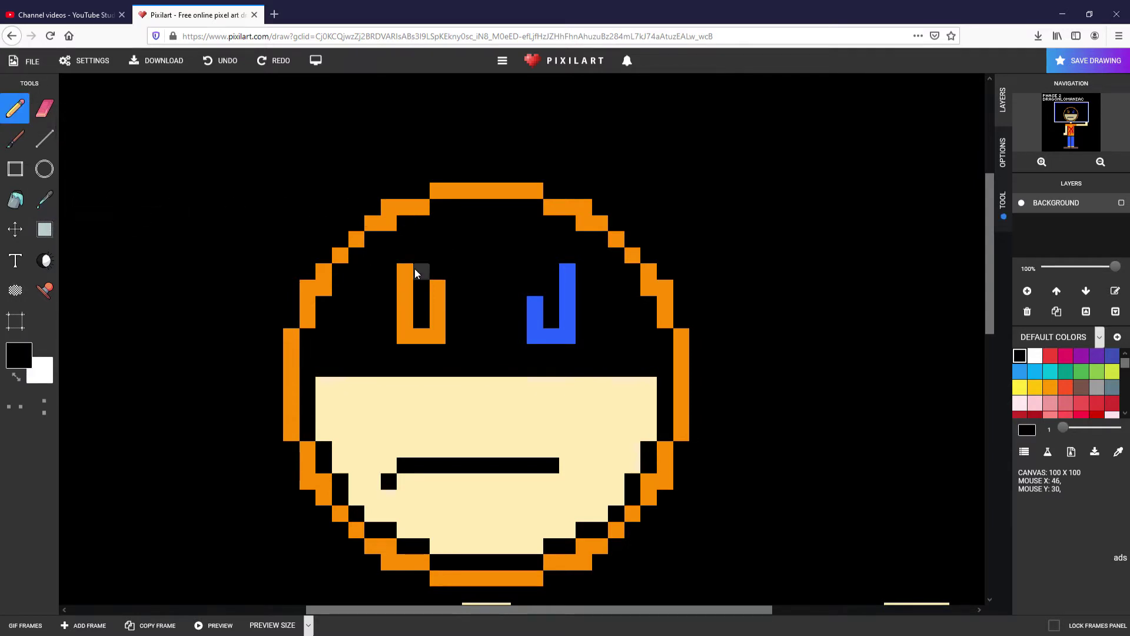
left_click(406, 271)
Even out the blue eye into a symmetric U by adding one blue pixel to its inner side and blacking out the outer side's top pixel.
left_click(58, 201)
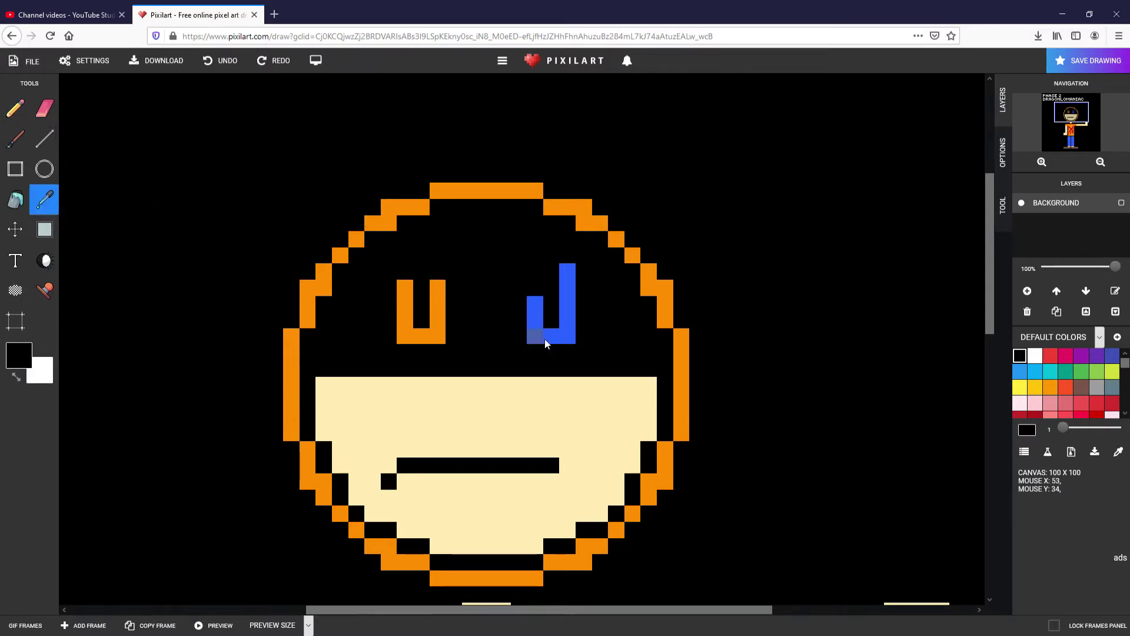
left_click(533, 315)
left_click(15, 109)
left_click(535, 288)
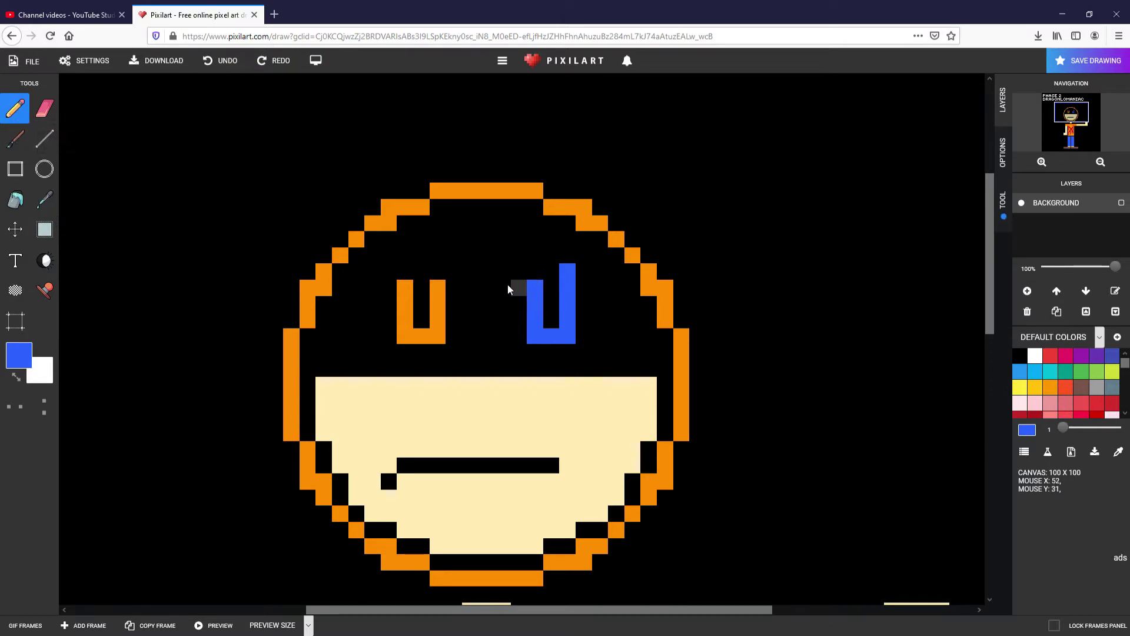
left_click(45, 200)
left_click(497, 240)
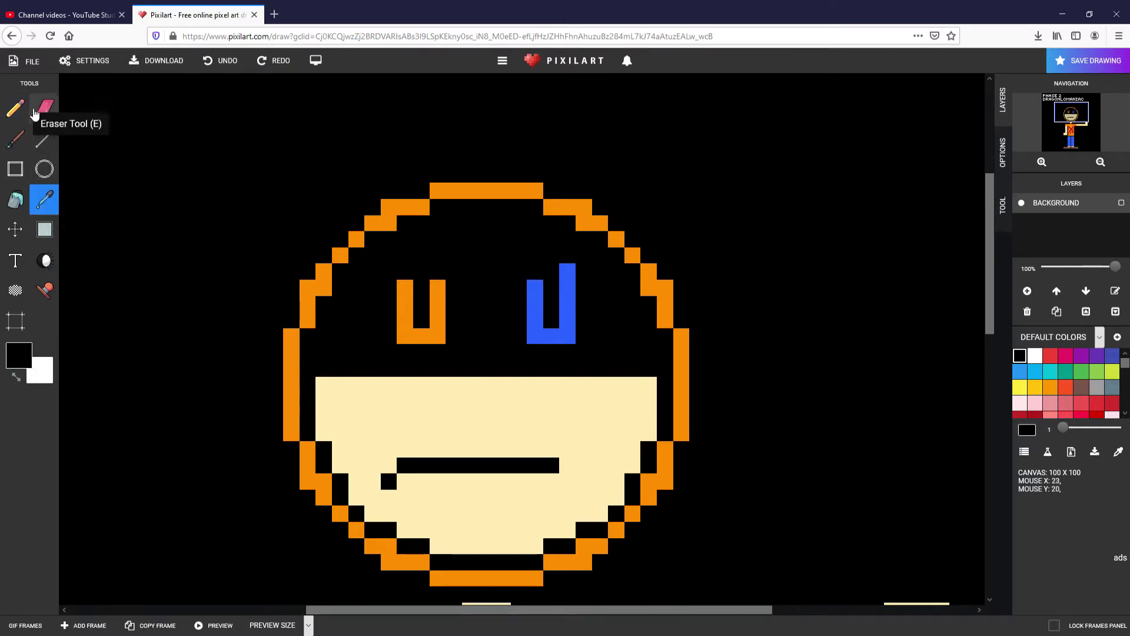
left_click(14, 109)
left_click(567, 271)
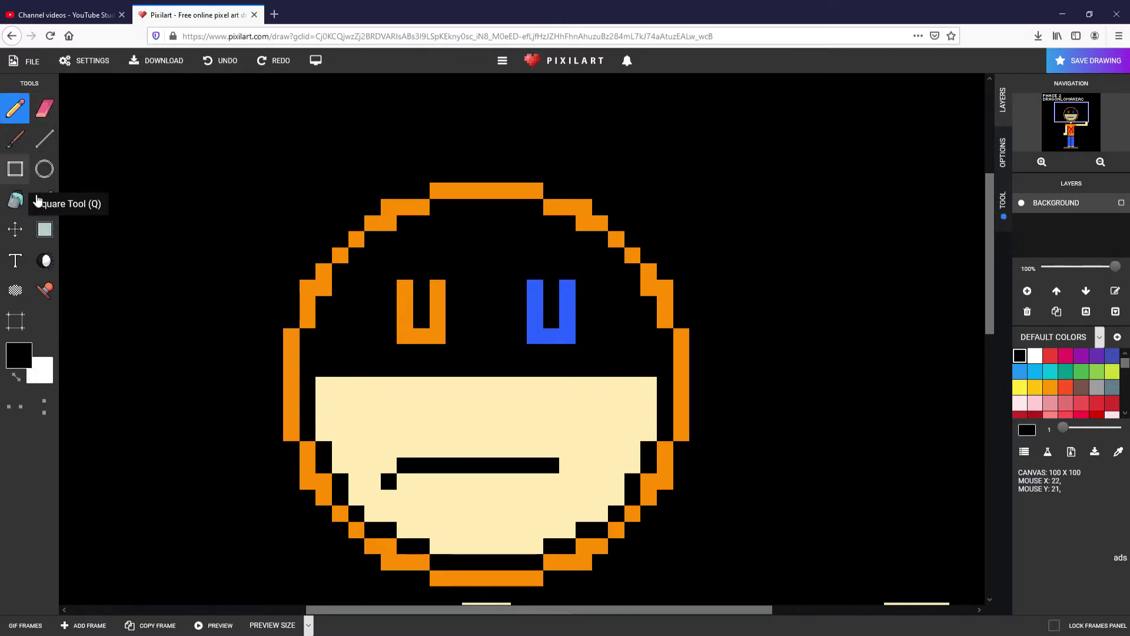
Try to shade the orange eye with the Lighten/Darken tool and repaint it entirely in the sampled muted brown.
left_click(44, 260)
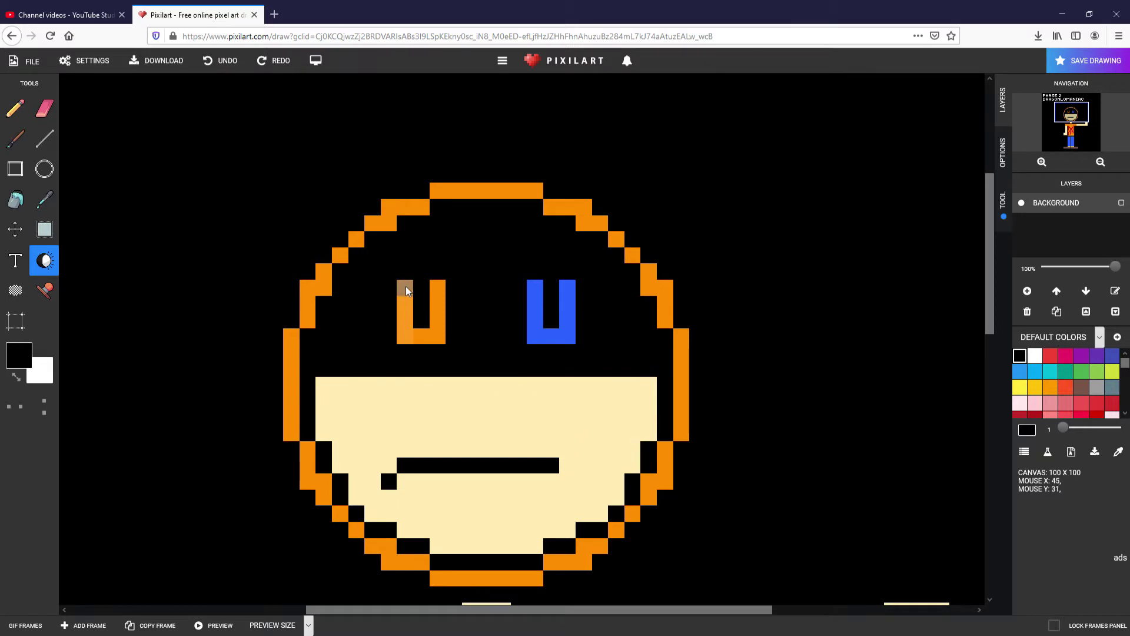
left_click(405, 286)
left_click(44, 200)
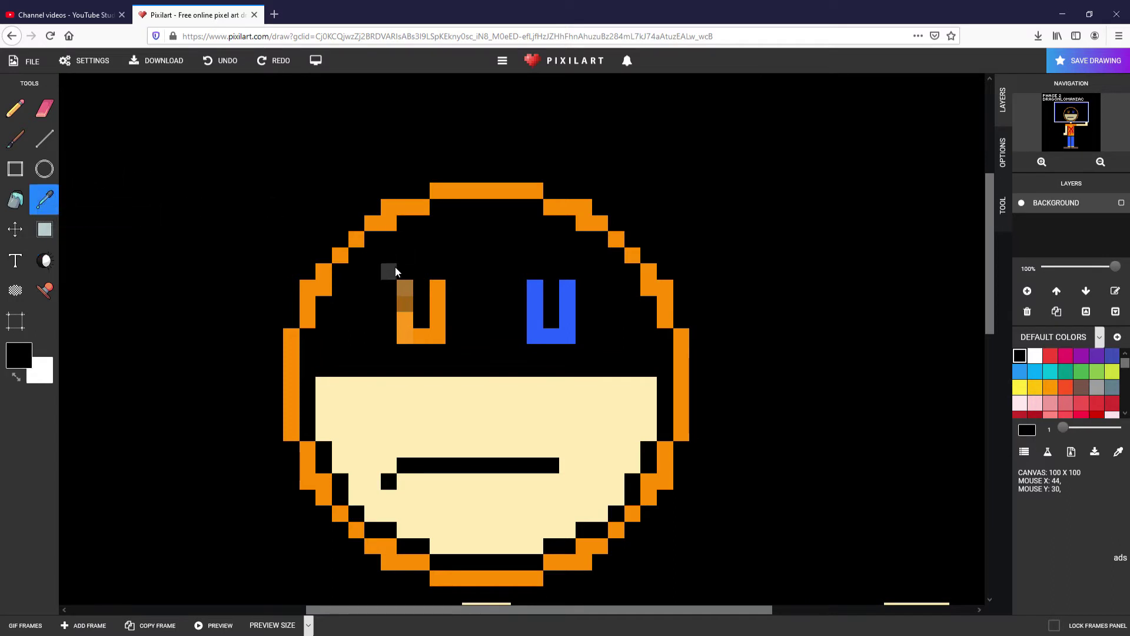
left_click(405, 287)
left_click(15, 108)
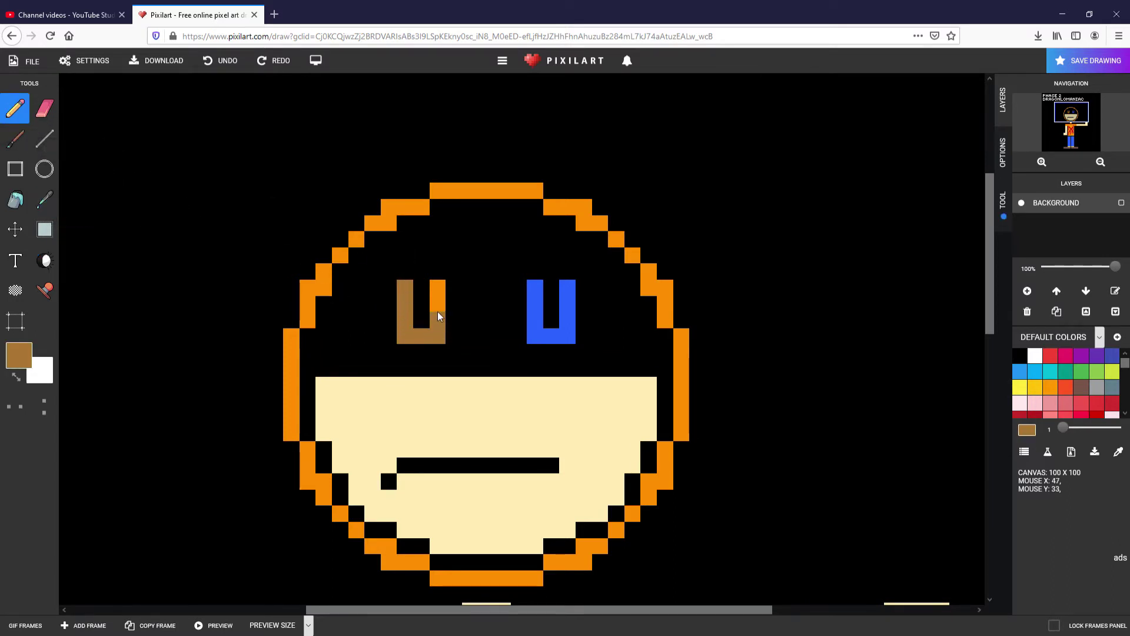
left_click_drag(437, 312, 441, 287)
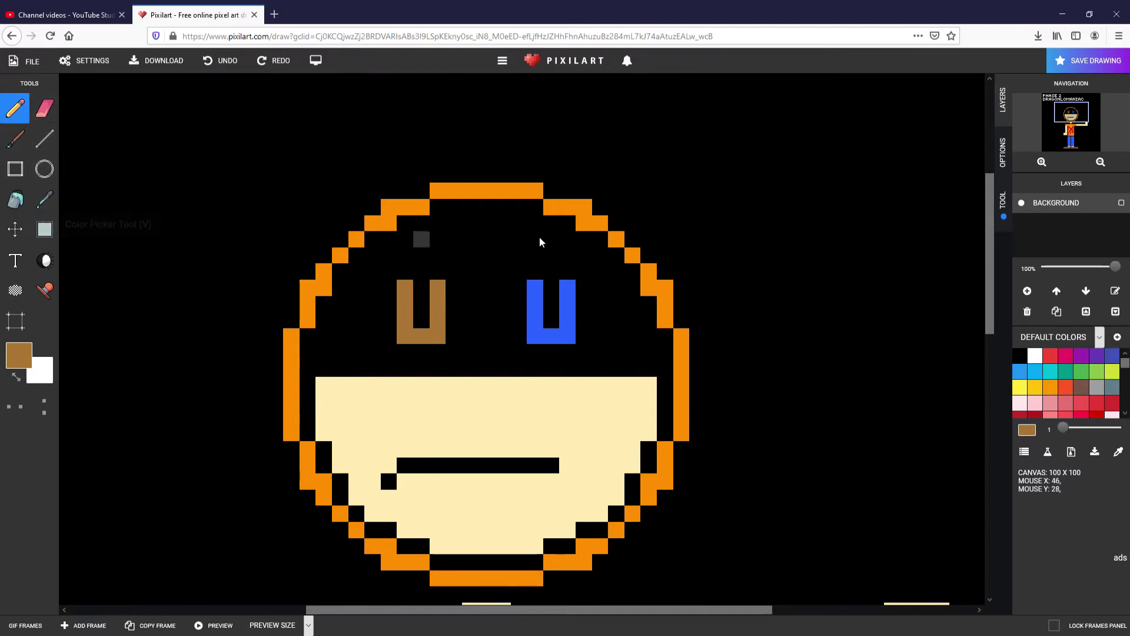
Black out the brown eye and redraw it as a U in the orange sampled from the head outline.
left_click(1019, 355)
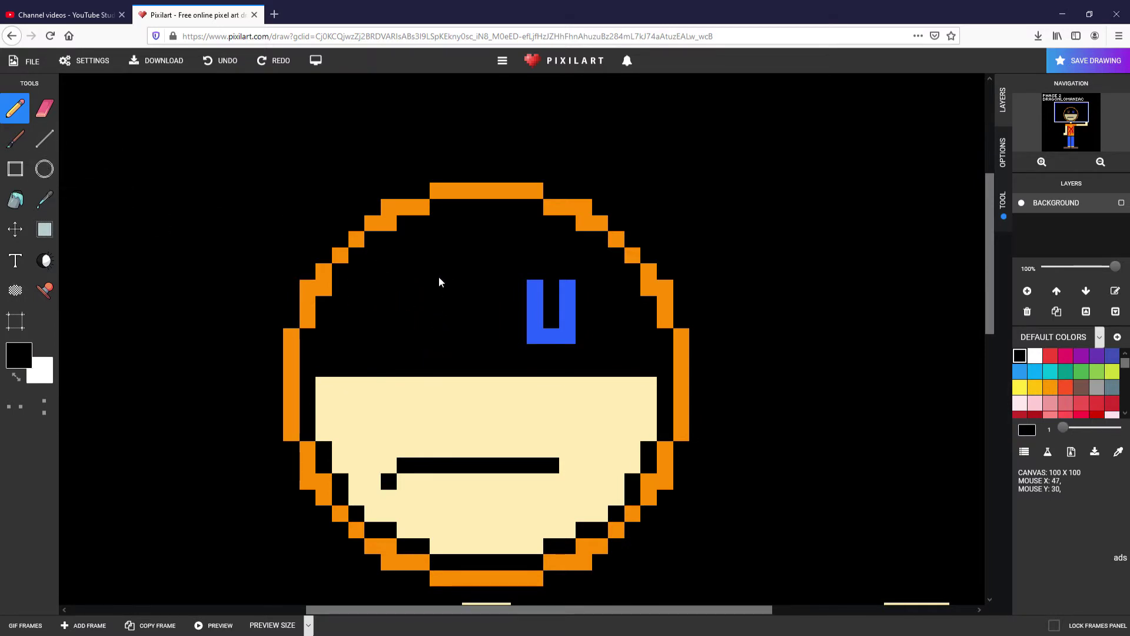
left_click(45, 199)
left_click(380, 222)
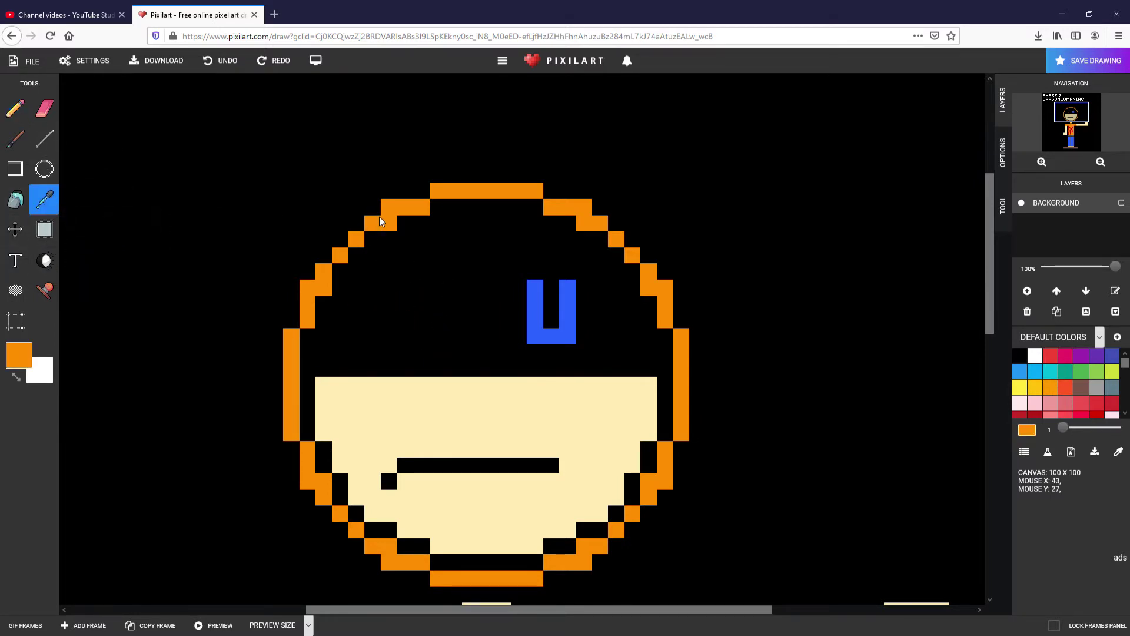
left_click(15, 108)
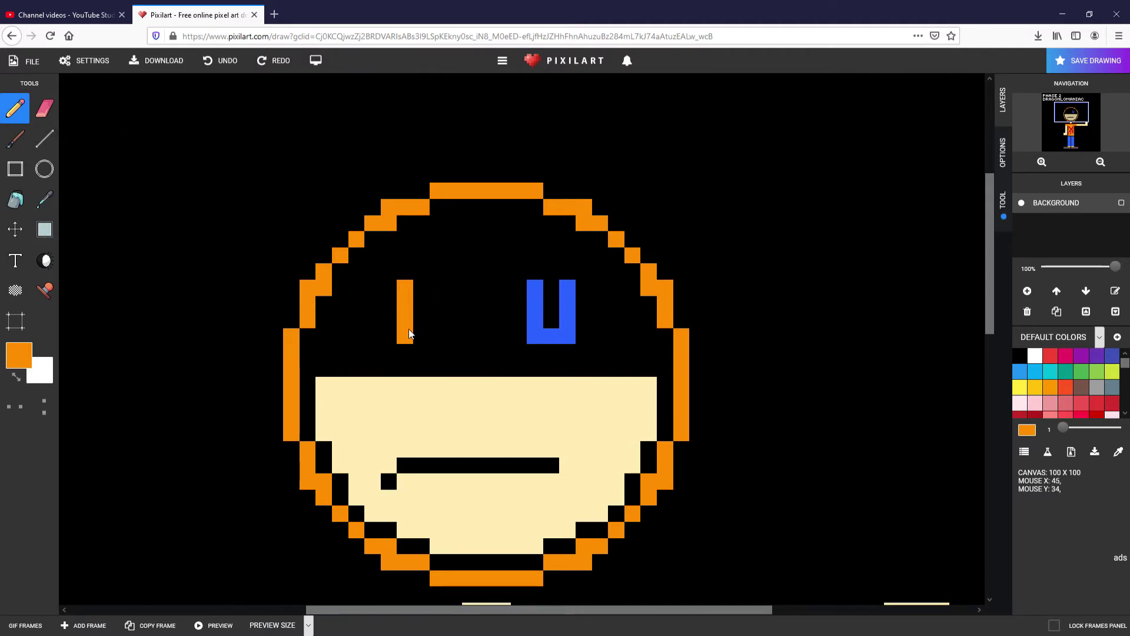
mouse_move(408, 334)
left_mouse_down()
mouse_move(437, 334)
mouse_move(438, 284)
left_mouse_up()
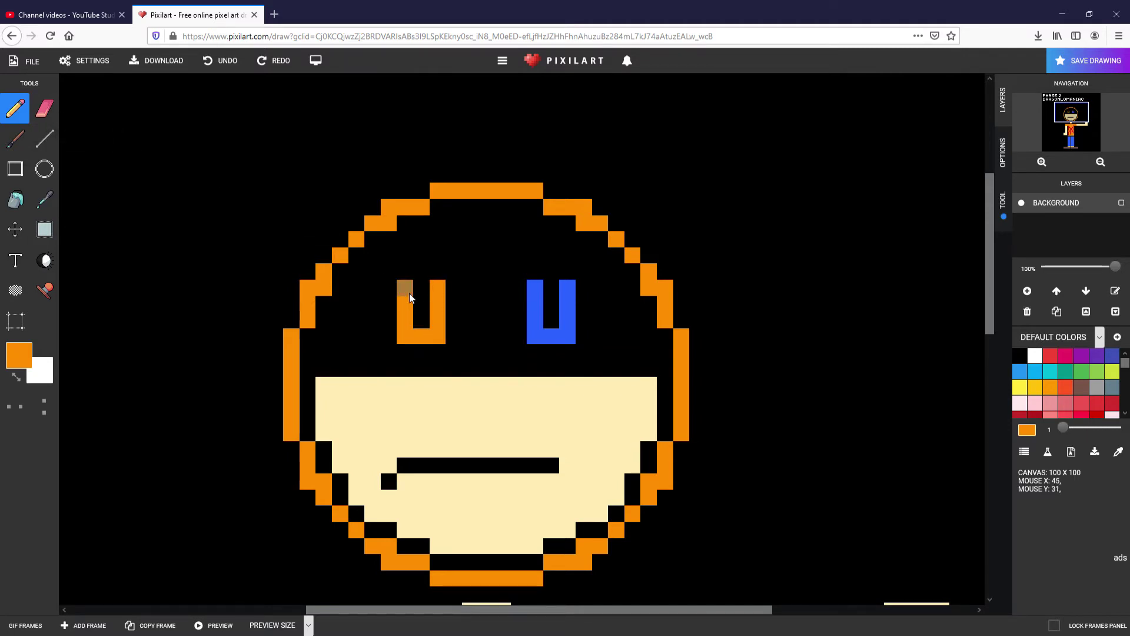
Darken the whole orange U-shaped eye with the Lighten/Darken tool.
left_click(44, 260)
scroll(261, 280, "up", 1)
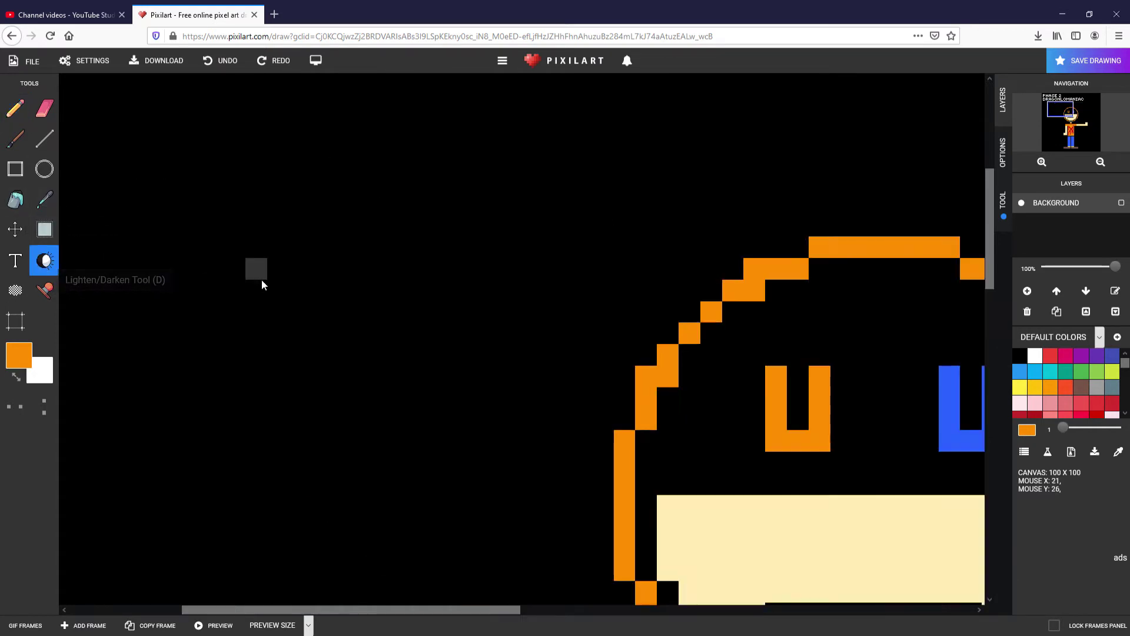
scroll(472, 288, "down", 3)
scroll(585, 383, "up", 3)
scroll(550, 305, "down", 1)
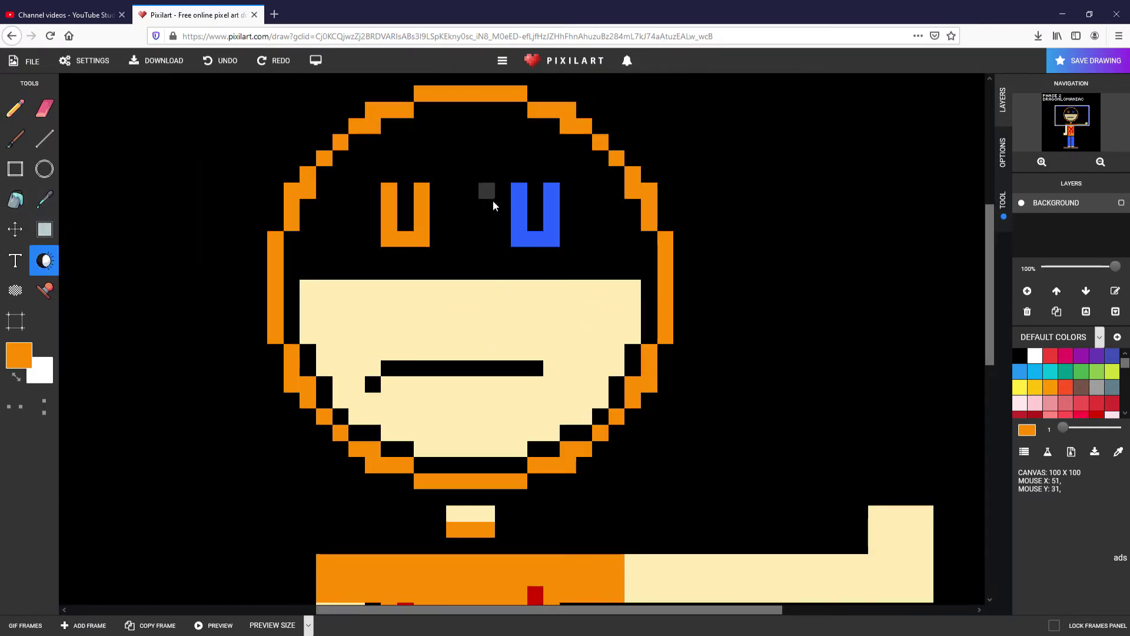
left_click(389, 192)
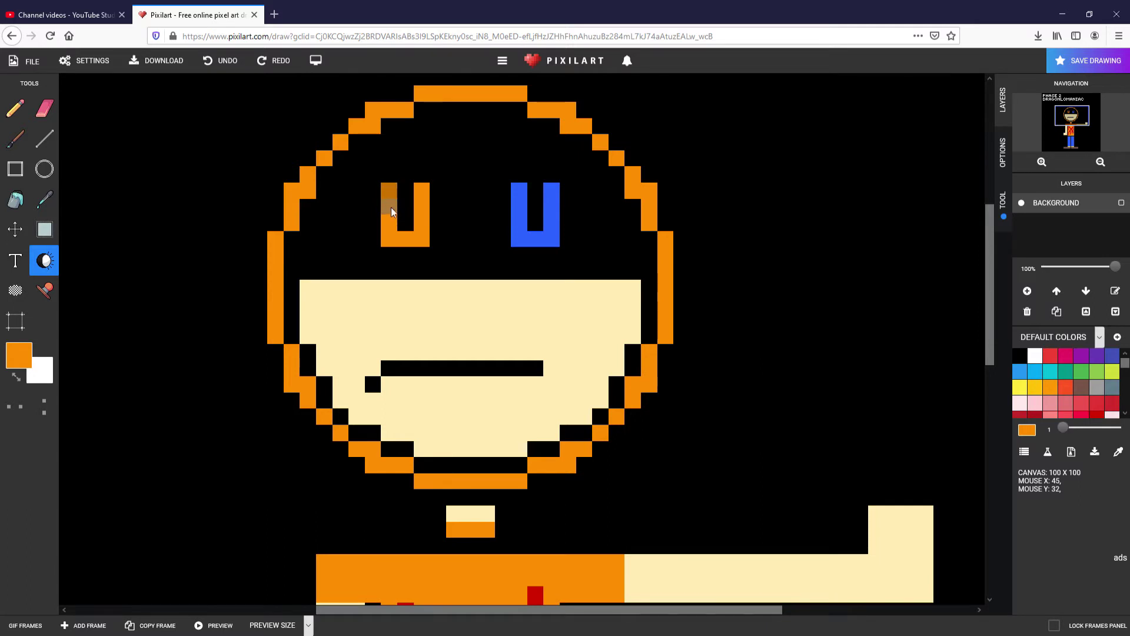
mouse_move(387, 203)
left_mouse_down()
mouse_move(390, 238)
mouse_move(406, 246)
left_mouse_up()
left_click_drag(421, 206, 421, 187)
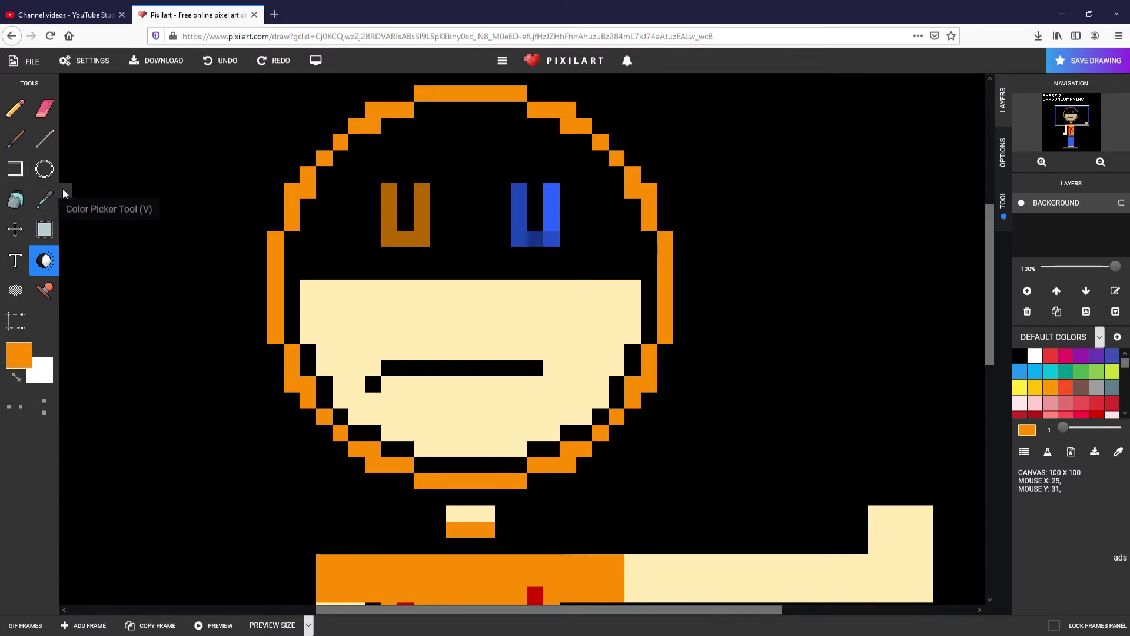
Repaint the blue eye evenly with the darker blue sampled from its inner side, and dismiss the advertisement.
left_click(40, 205)
left_click(514, 222)
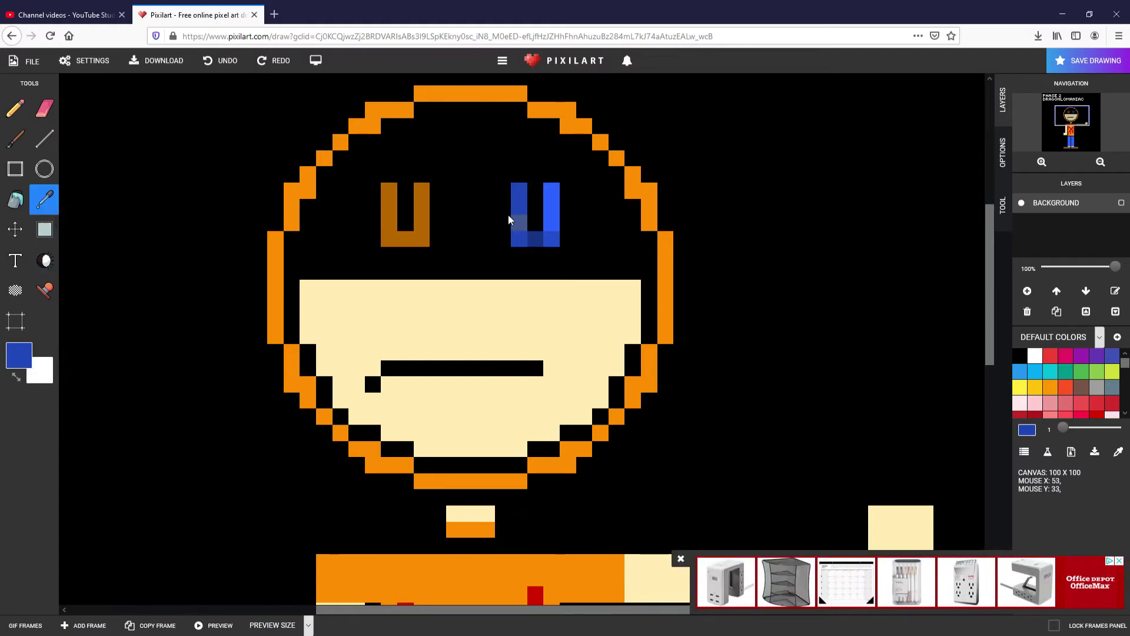
left_click(15, 108)
left_click_drag(519, 239, 531, 236)
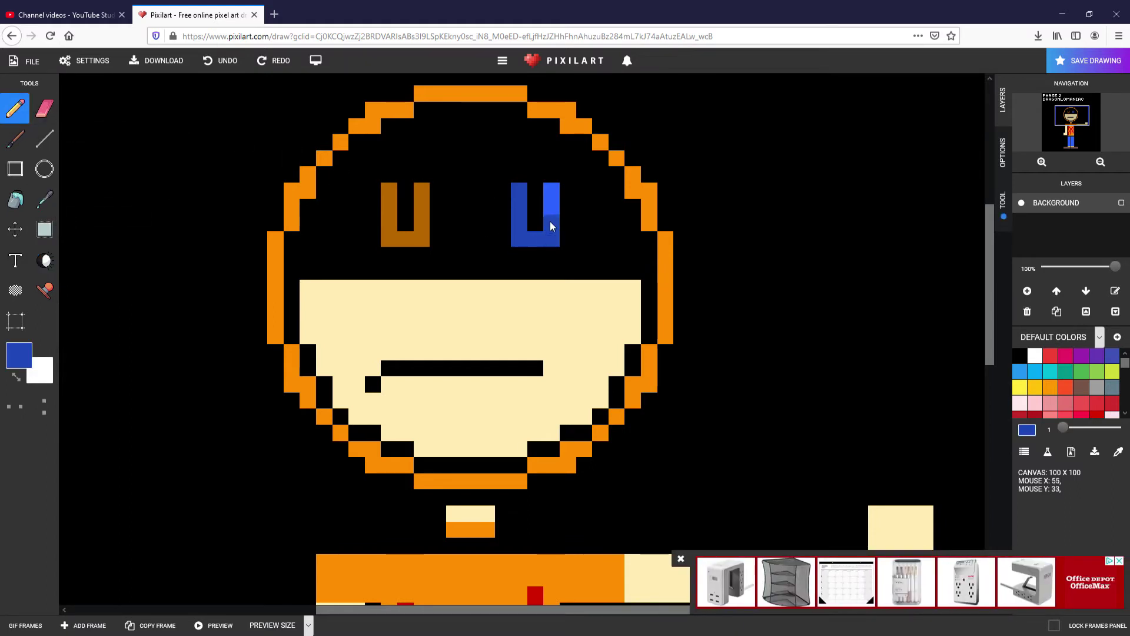
left_click(681, 558)
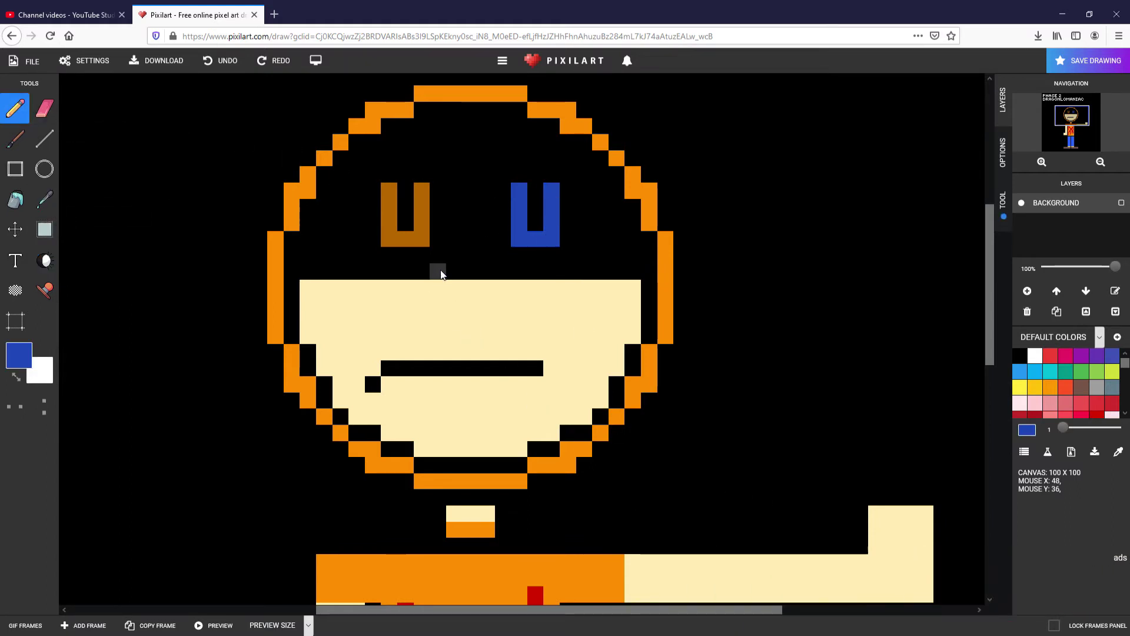
Remove the outstretched arm by filling it with black using the Bucket tool.
scroll(305, 272, "down", 5)
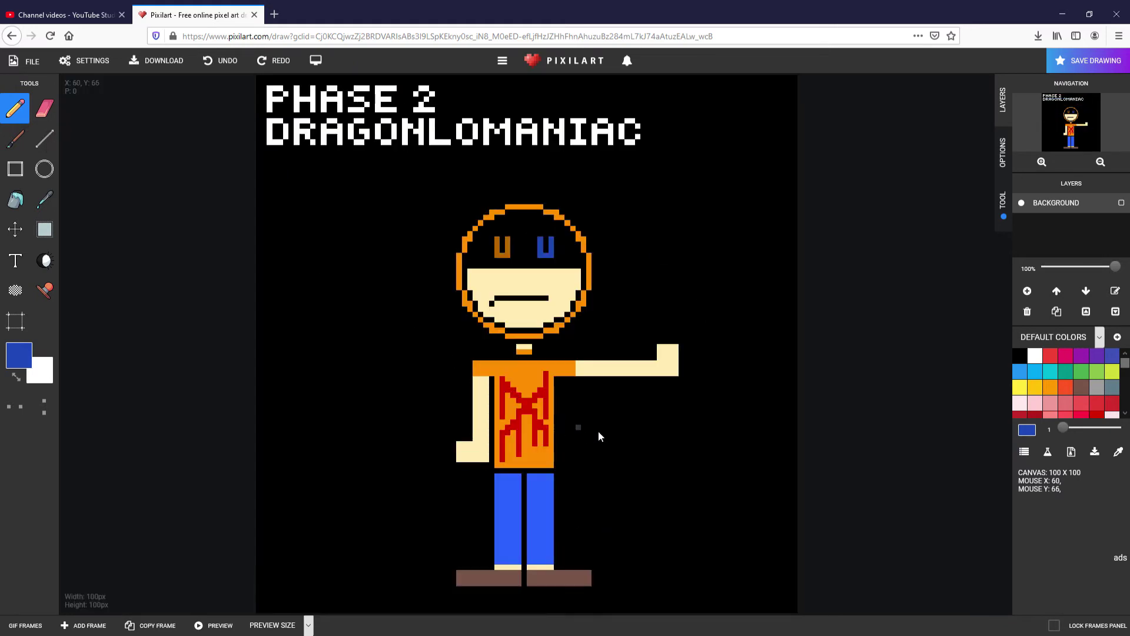
scroll(617, 439, "up", 5)
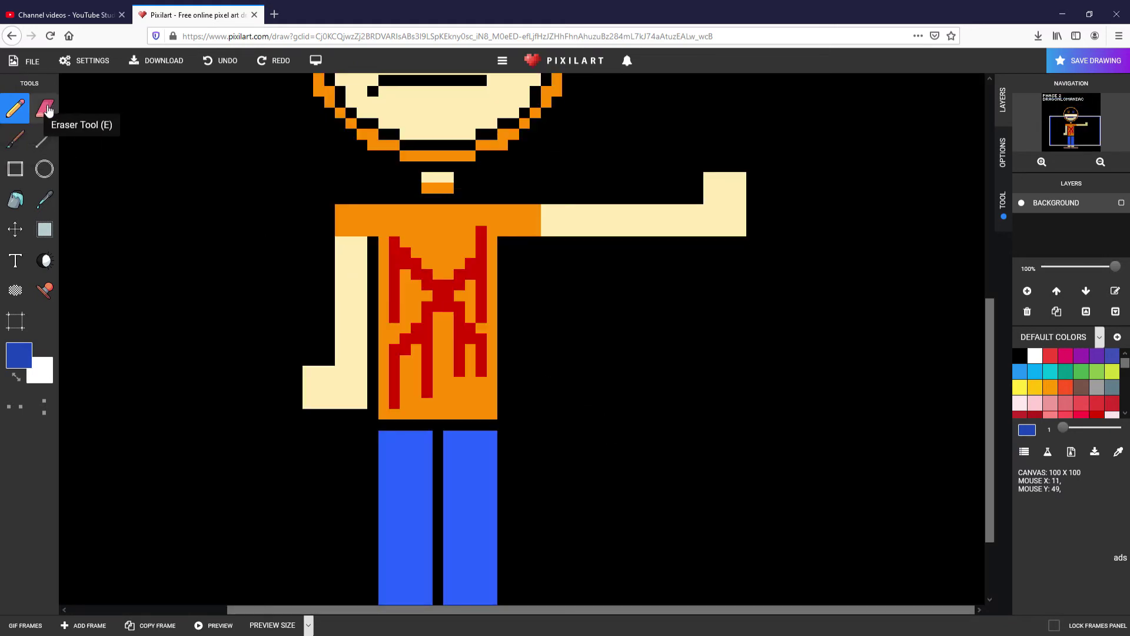
left_click(1020, 356)
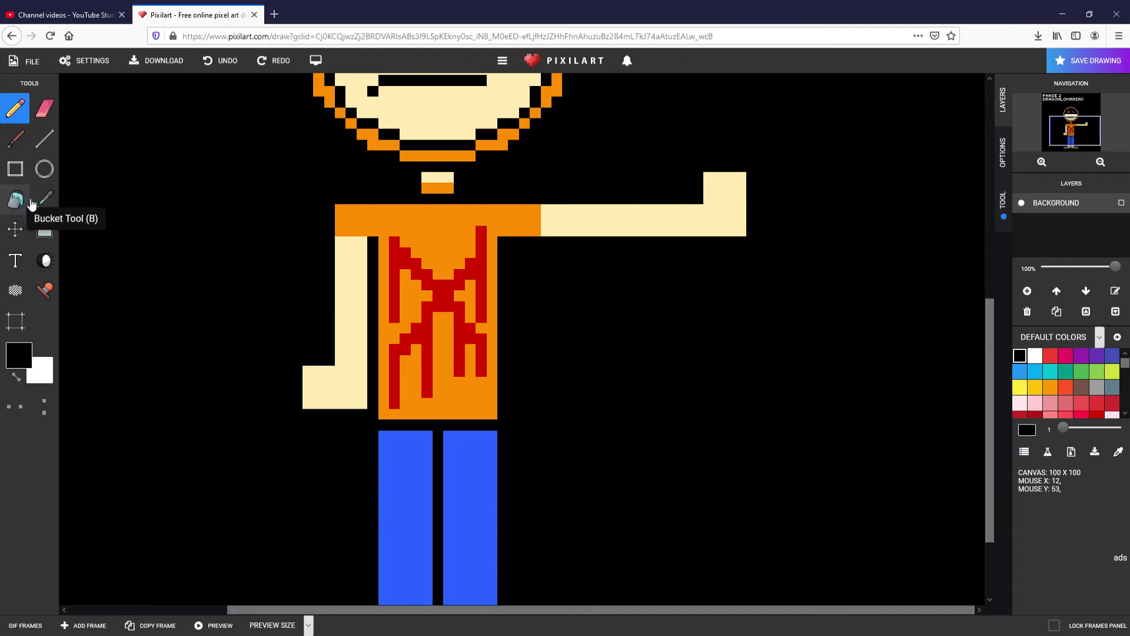
left_click(15, 199)
left_click(600, 229)
Draw a lowered arm with an outward hand below the empty sleeve in the sampled skin colour, mirroring the other arm, and fill it.
left_click(16, 108)
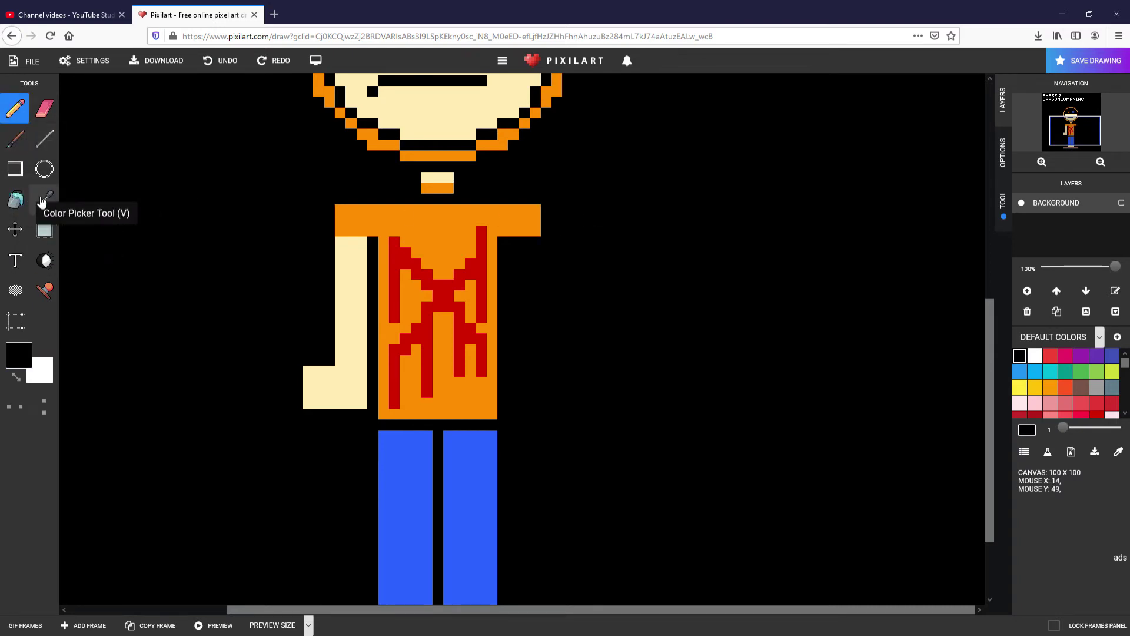
left_click(44, 199)
left_click(361, 317)
left_click(16, 108)
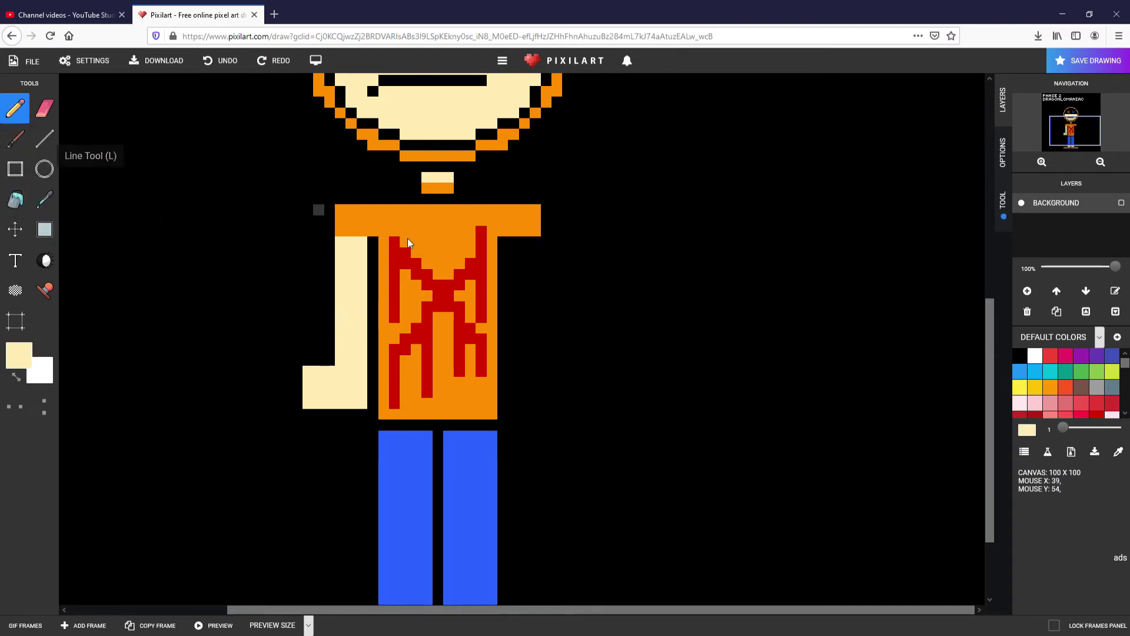
mouse_move(537, 238)
left_mouse_down()
mouse_move(536, 369)
mouse_move(563, 373)
mouse_move(566, 405)
mouse_move(527, 409)
mouse_move(510, 408)
mouse_move(513, 235)
left_mouse_up()
left_click(15, 200)
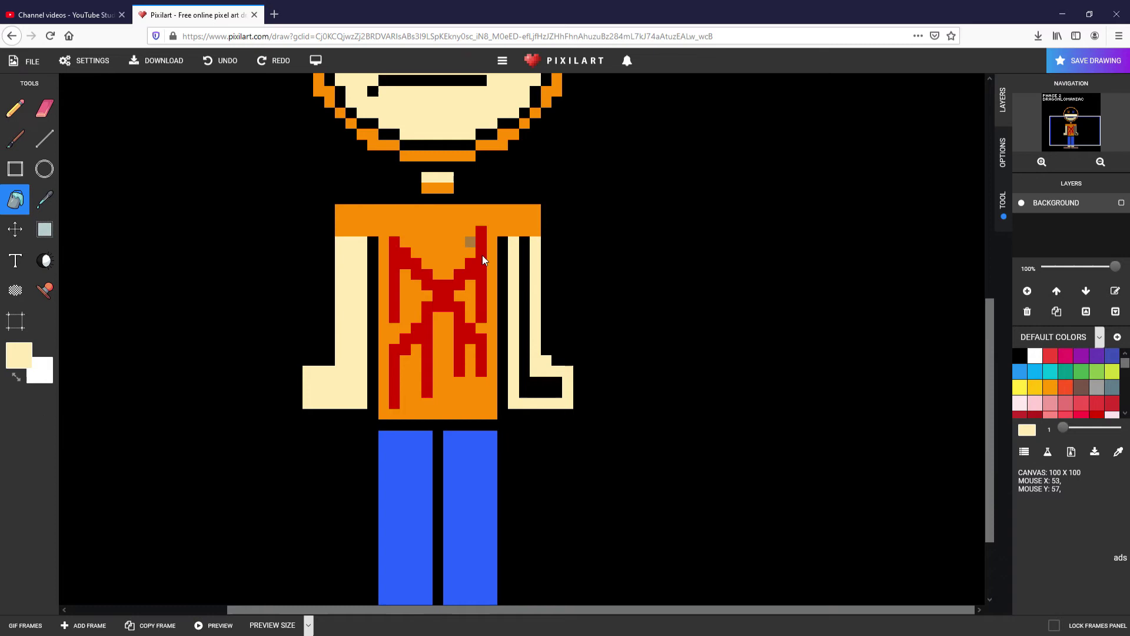
left_click(524, 277)
Black out the extra skin-coloured pixel above the new arm's hand using the sampled black.
left_click(44, 200)
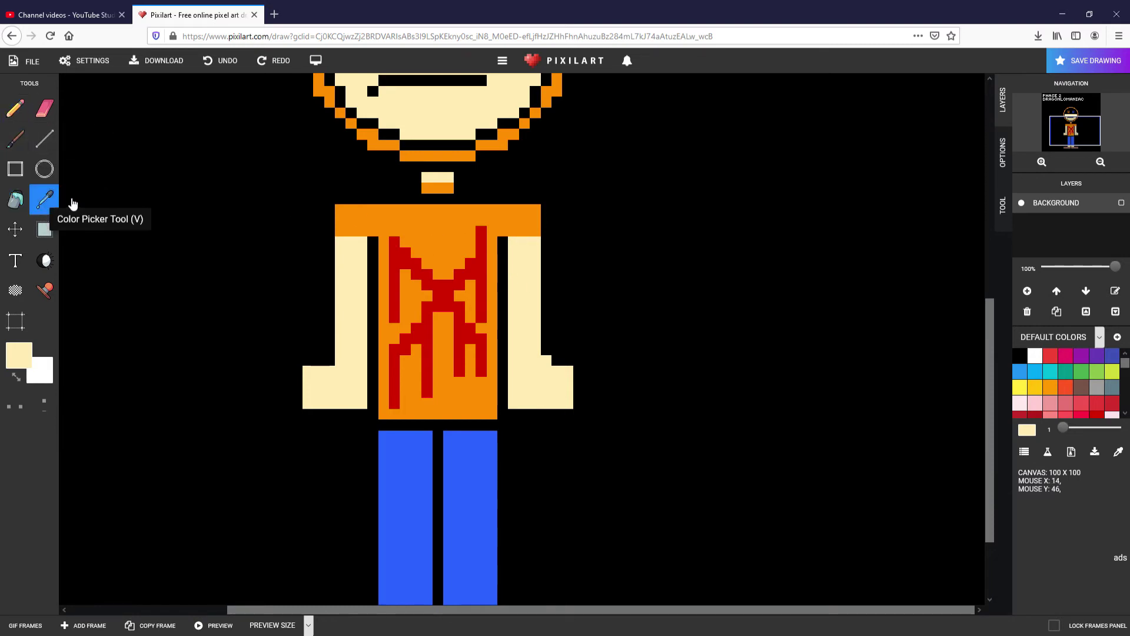
left_click(377, 169)
left_click(15, 108)
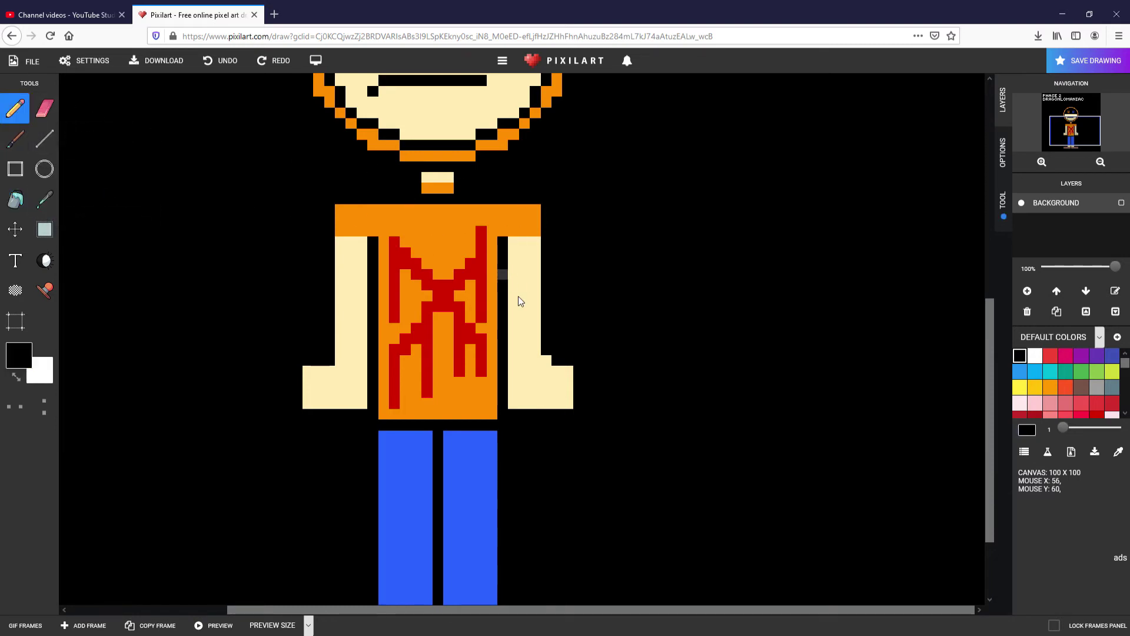
left_click(546, 360)
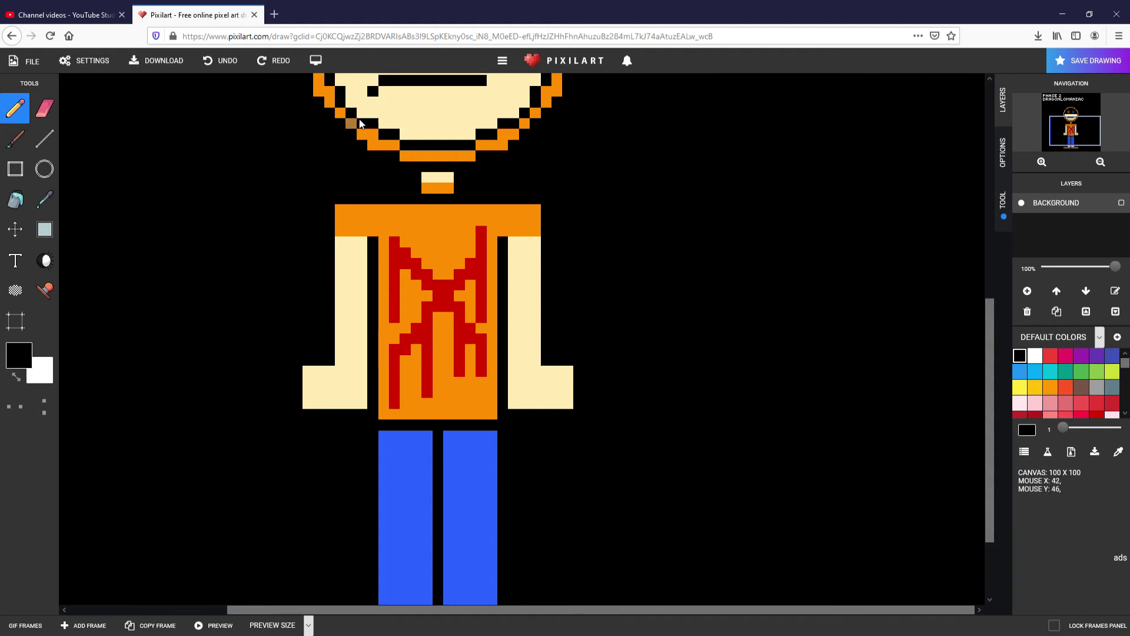
Black out DRAGONLOMANIAC and the 2 in the title with the Bucket tool, keeping PHASE, and select the Text tool in white.
scroll(490, 190, "down", 2)
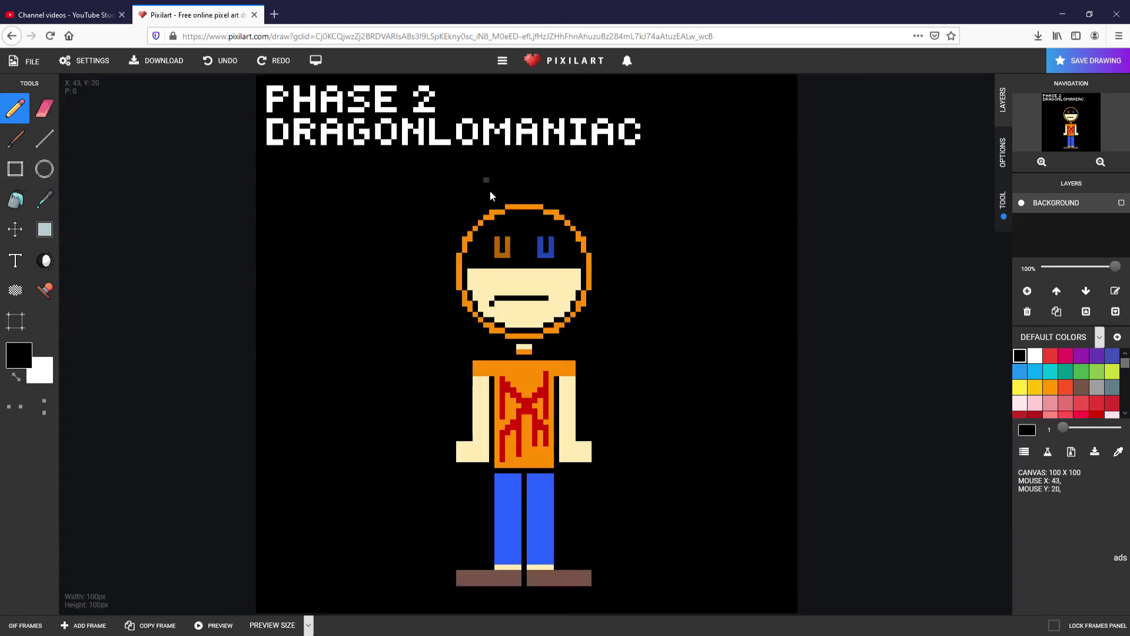
scroll(412, 168, "up", 2)
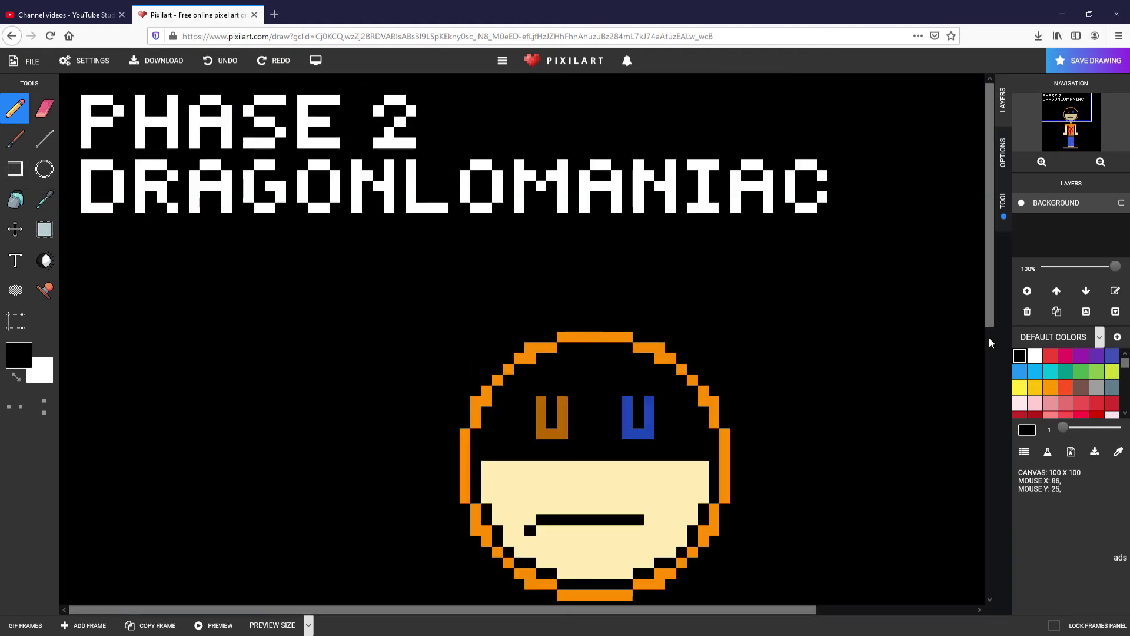
left_click(16, 199)
scroll(189, 188, "down", 2)
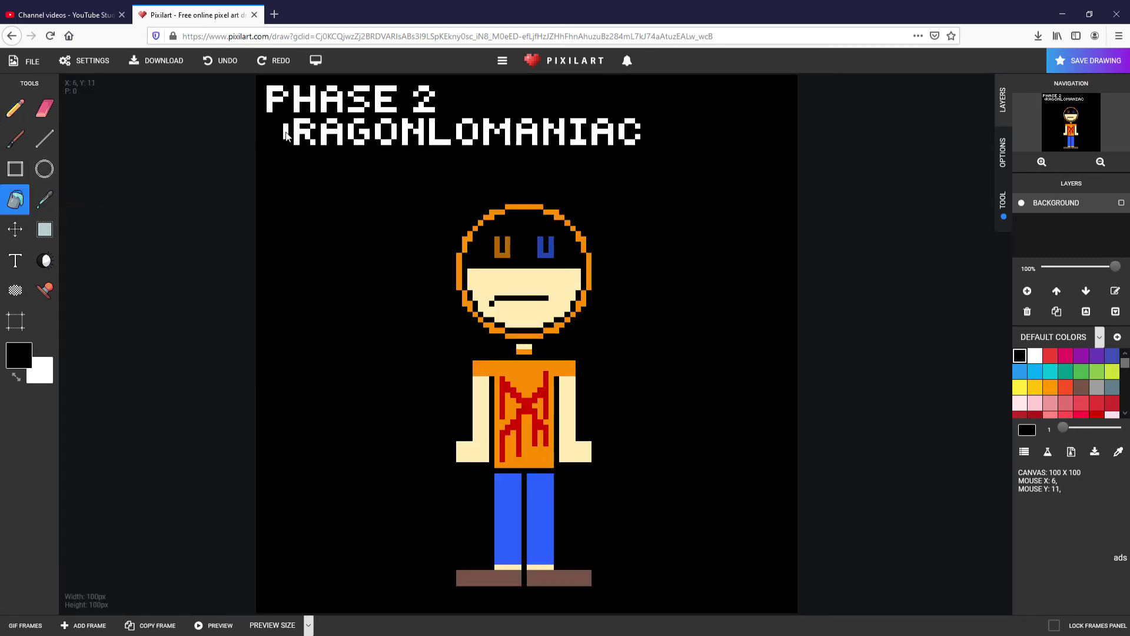
left_click_drag(286, 135, 307, 136)
mouse_move(369, 129)
left_mouse_down()
mouse_move(391, 145)
mouse_move(407, 128)
mouse_move(473, 131)
mouse_move(467, 121)
mouse_move(474, 130)
mouse_move(458, 135)
mouse_move(468, 143)
mouse_move(493, 129)
mouse_move(625, 129)
mouse_move(604, 122)
mouse_move(637, 122)
left_mouse_up()
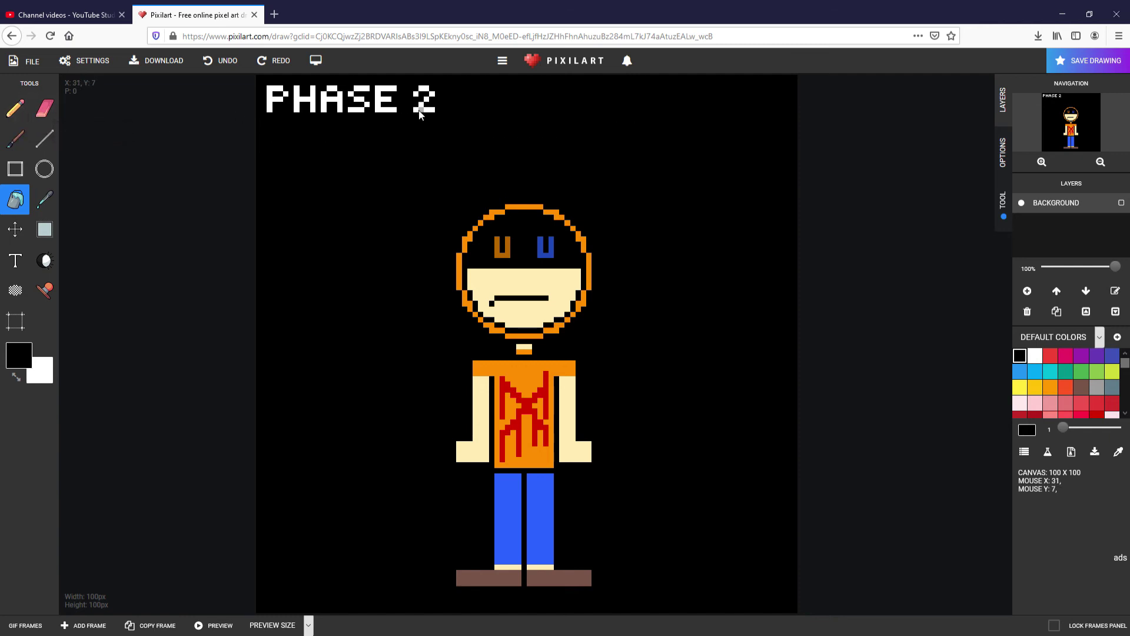
mouse_move(420, 113)
left_mouse_down()
mouse_move(440, 95)
mouse_move(412, 99)
left_mouse_up()
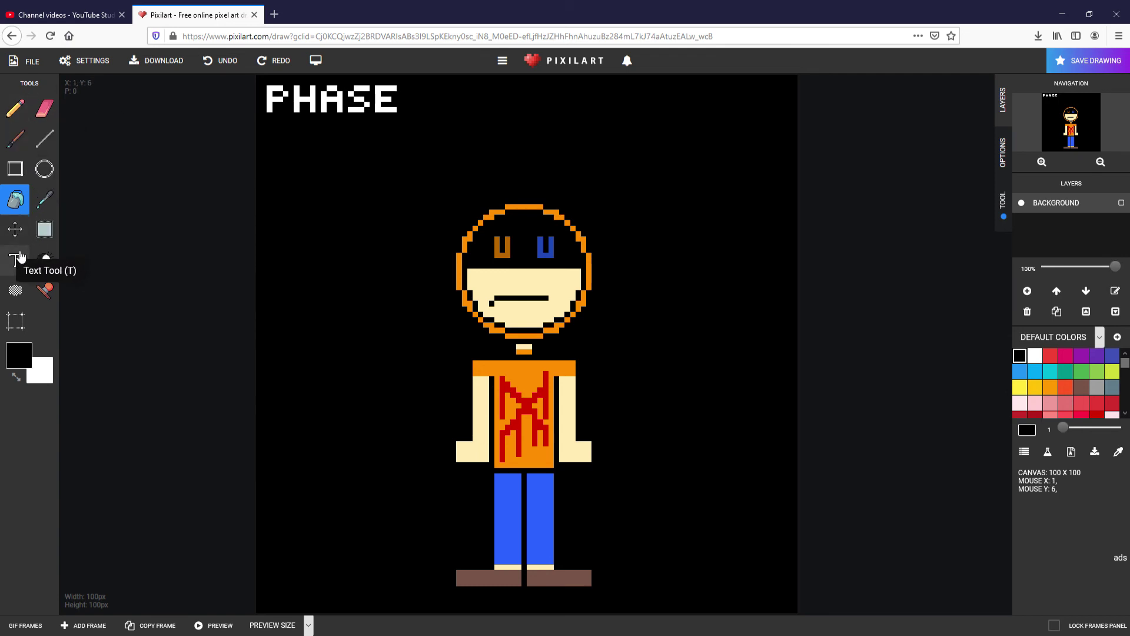
left_click(17, 260)
left_click(1035, 356)
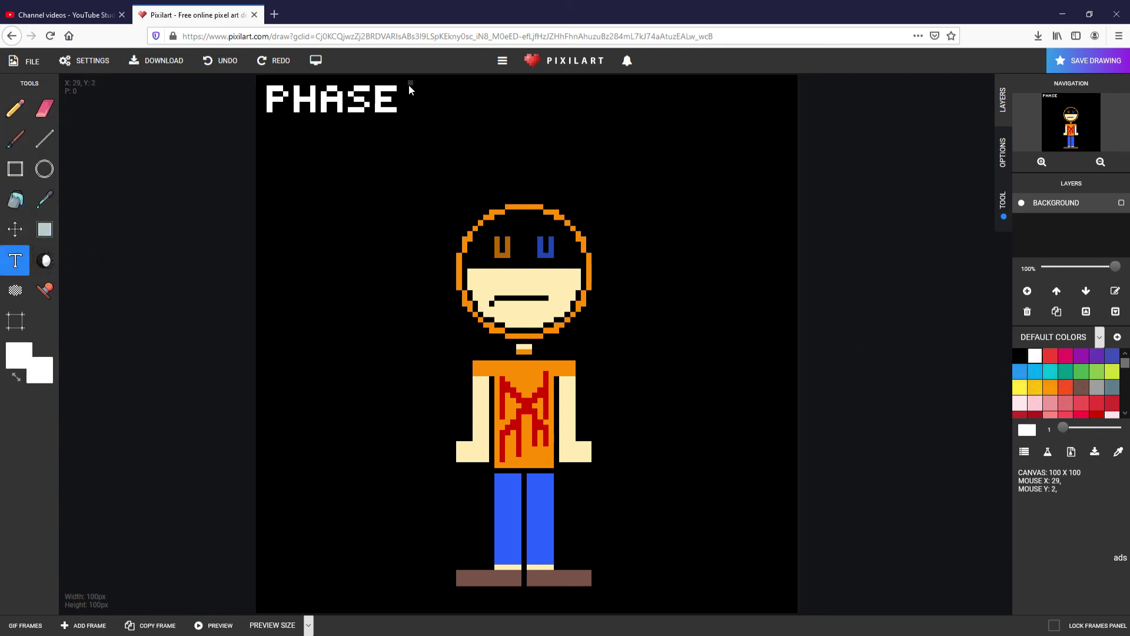
type("IT'S..")
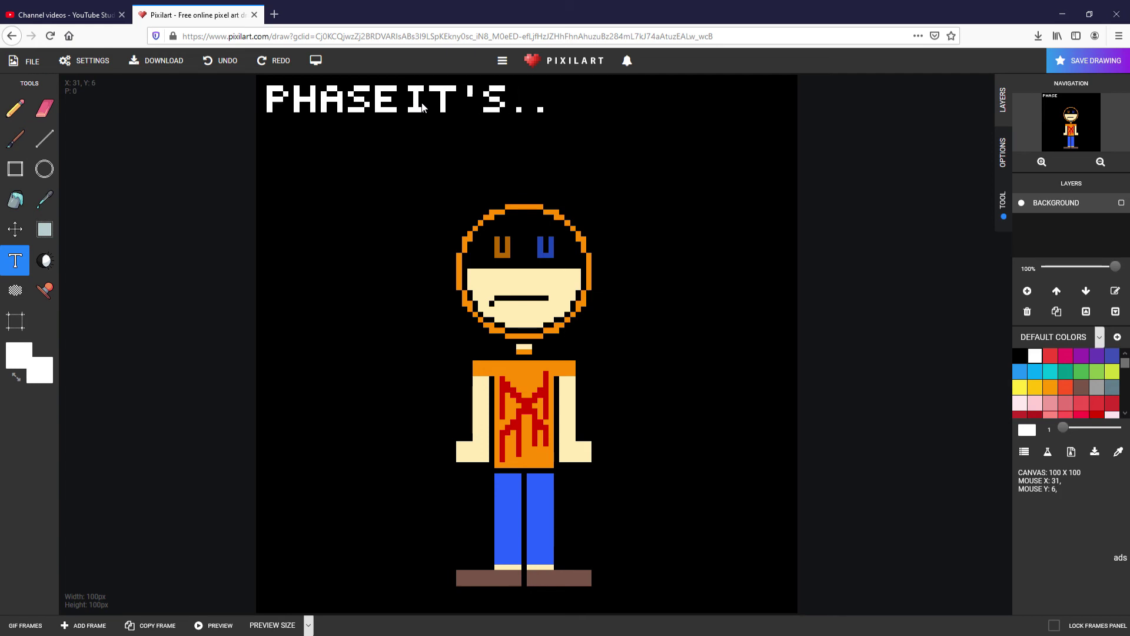
type(". OVER?")
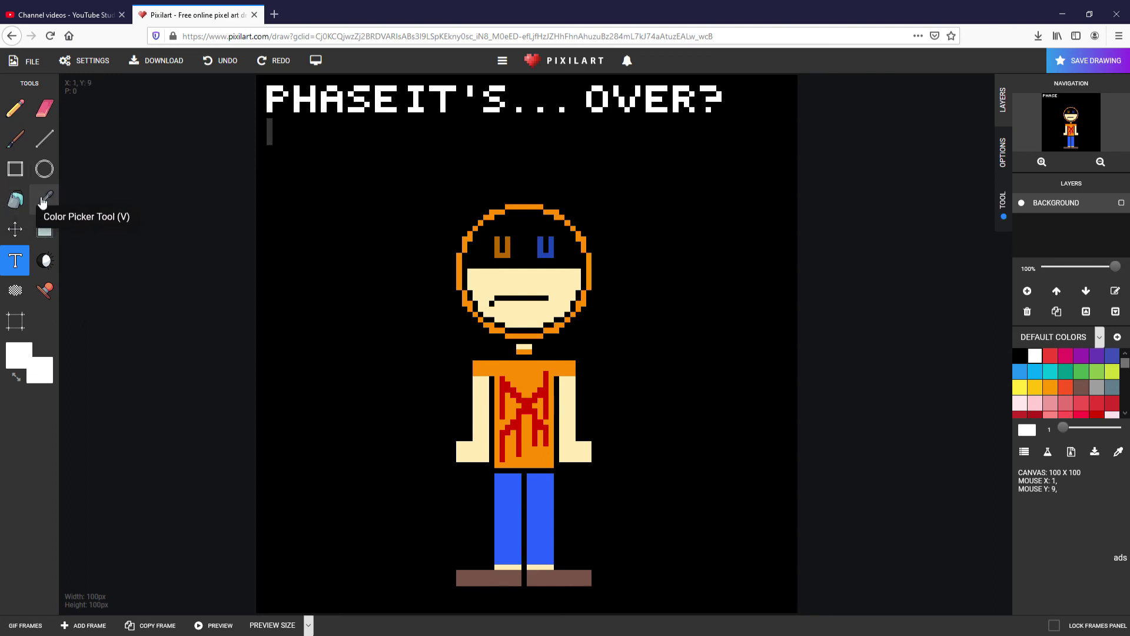
left_click(227, 61)
left_click(227, 61)
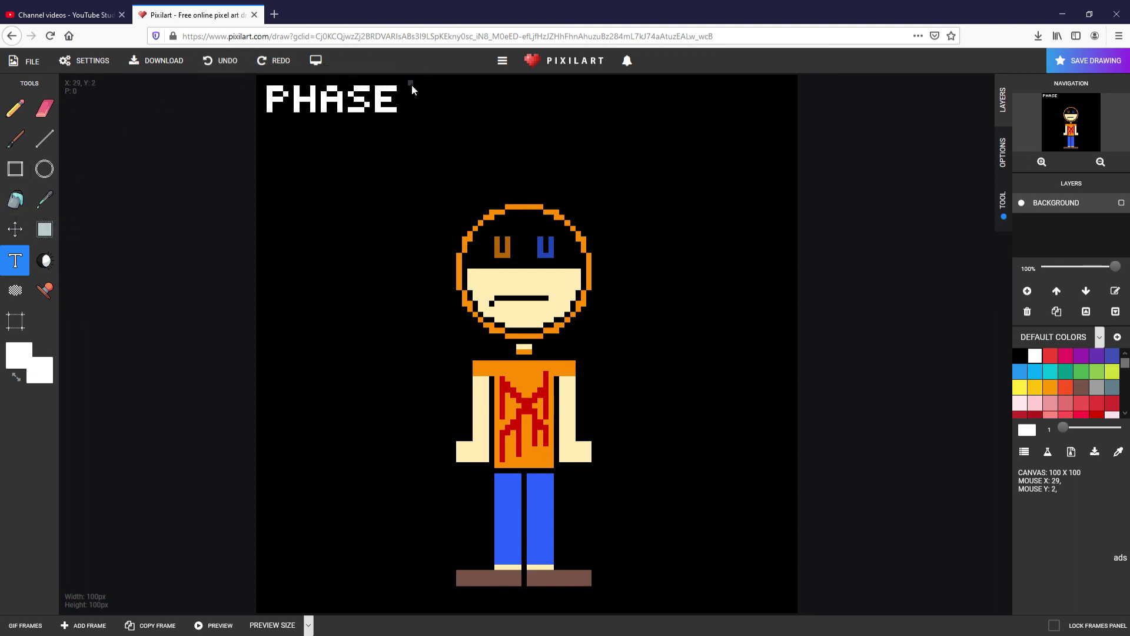
Add the white text "2.5" after PHASE and "IT'S... OVER?" on the line below.
type("2.5")
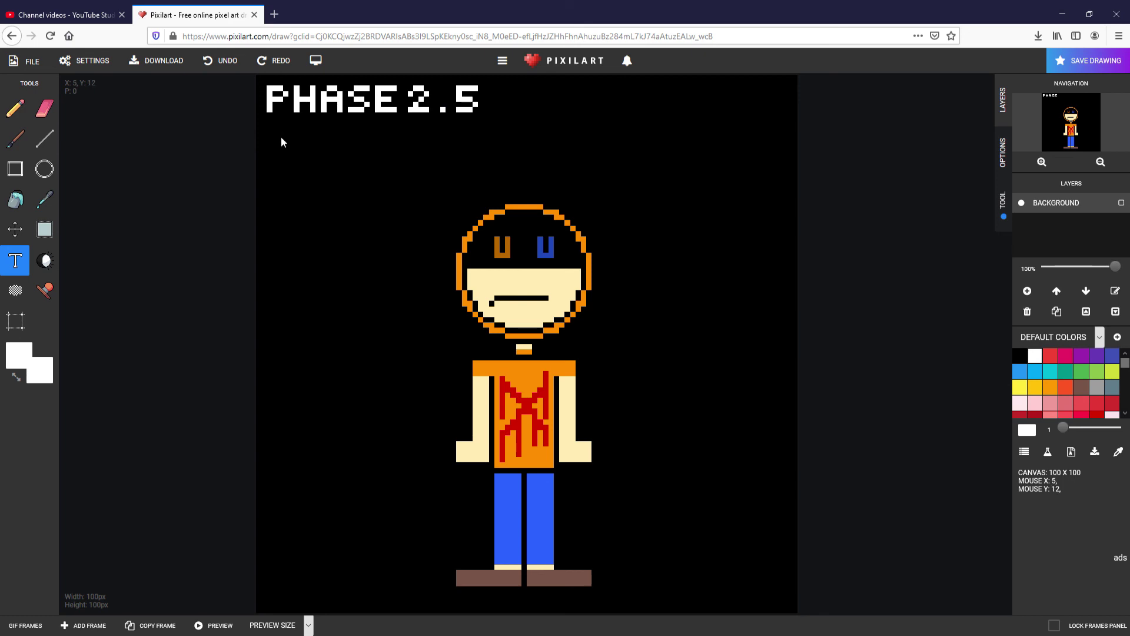
key("Return")
type("IT'S")
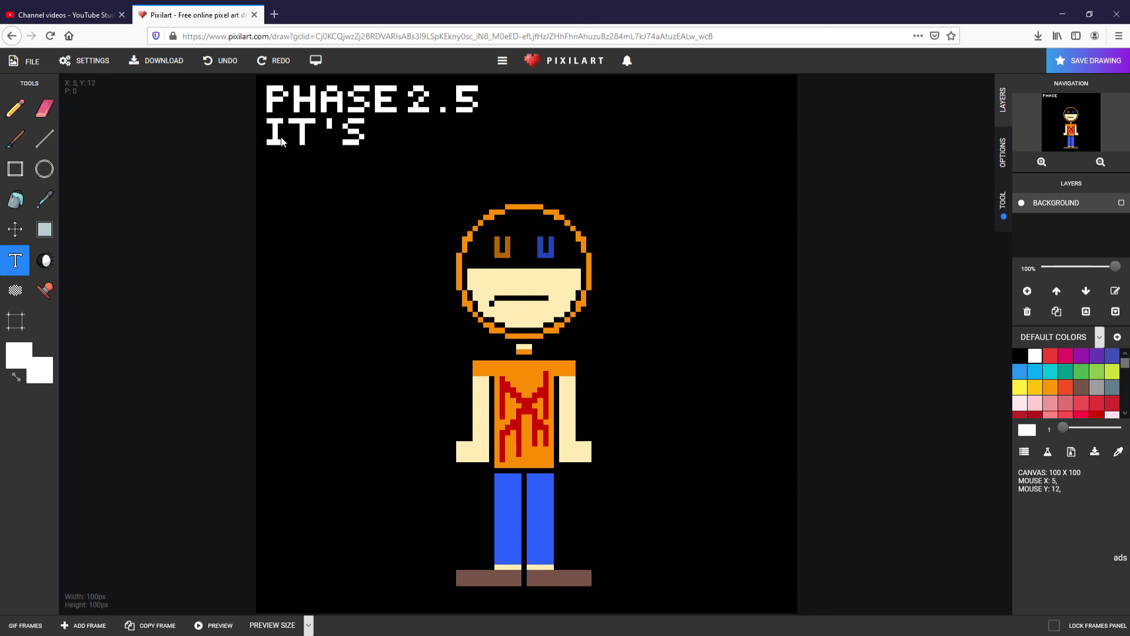
type("...OVER?")
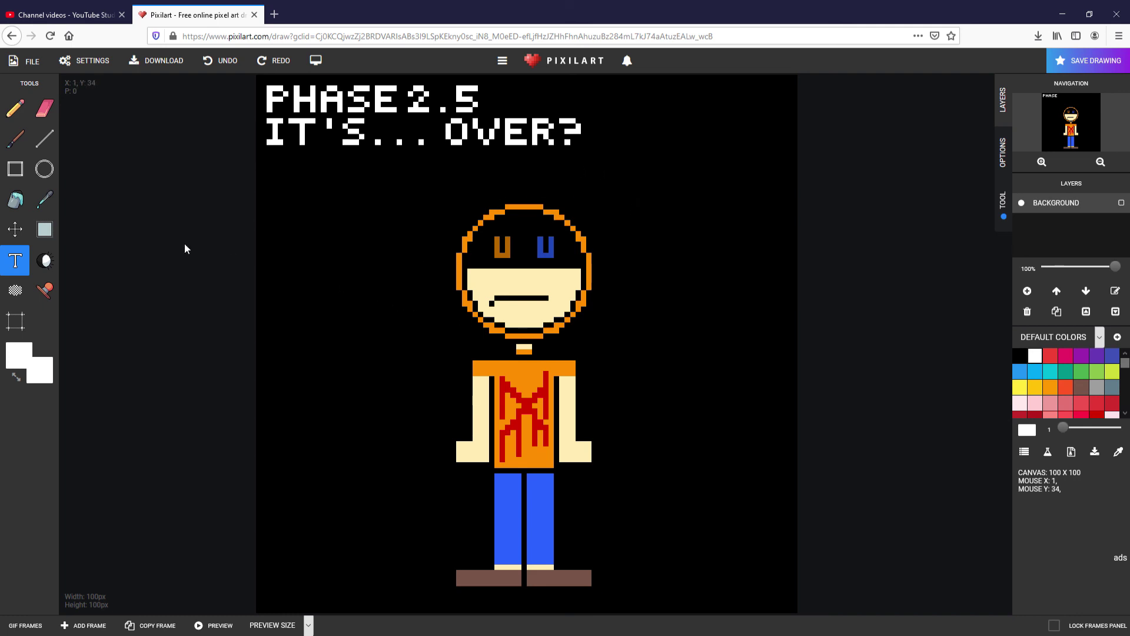
Extend the mouth line by one black pixel above its downturned corner and add an upturned black corner pixel with the pencil.
left_click(15, 108)
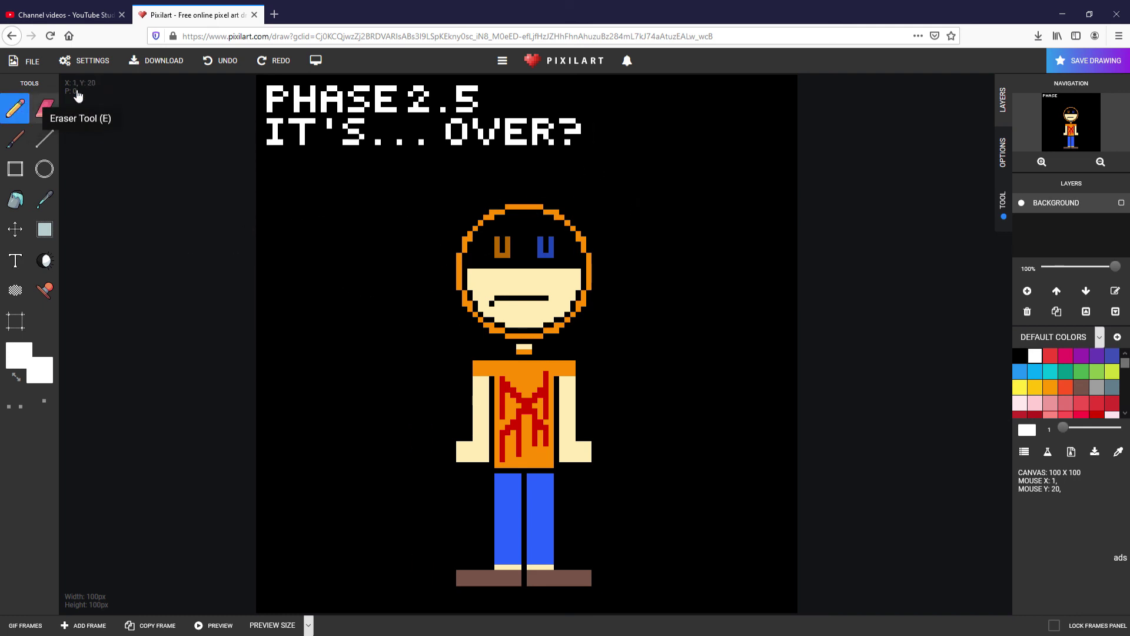
scroll(581, 264, "up", 3)
scroll(563, 362, "down", 3)
scroll(550, 346, "up", 4)
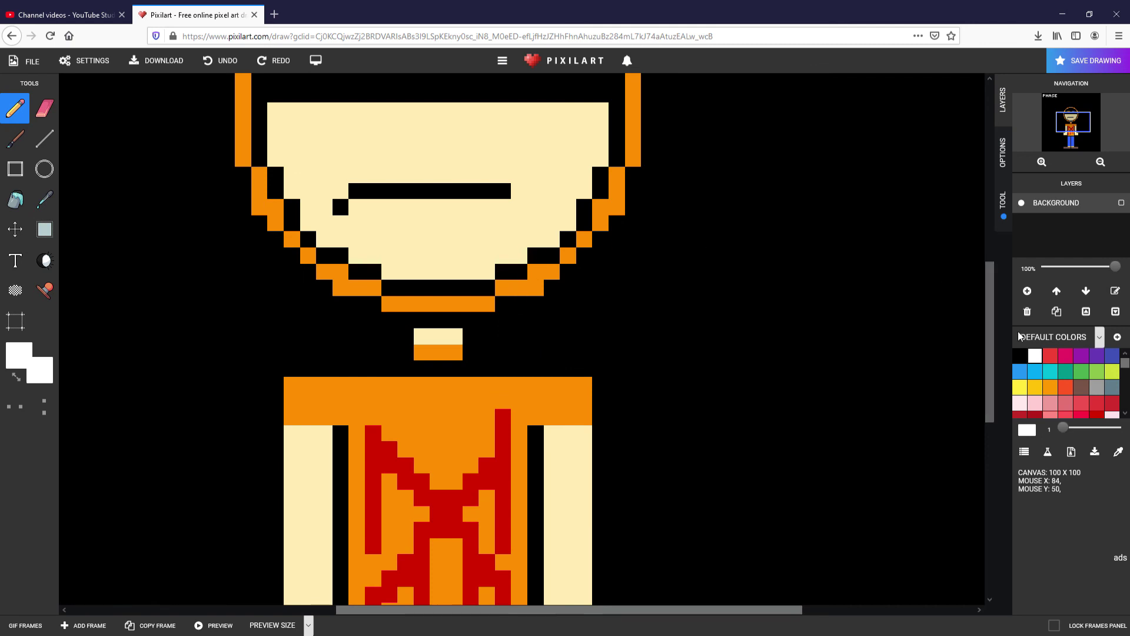
left_click(1019, 356)
left_click(340, 191)
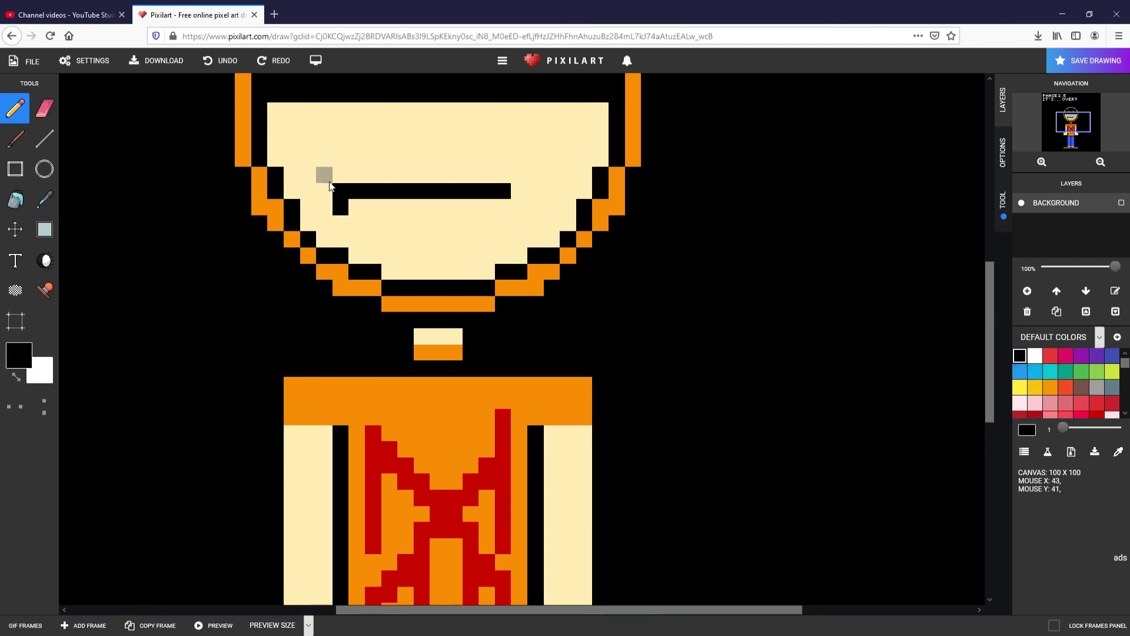
left_click(330, 183)
Paint over the downturned mouth corner pixel with the skin colour sampled from the face.
left_click(44, 200)
left_click(440, 244)
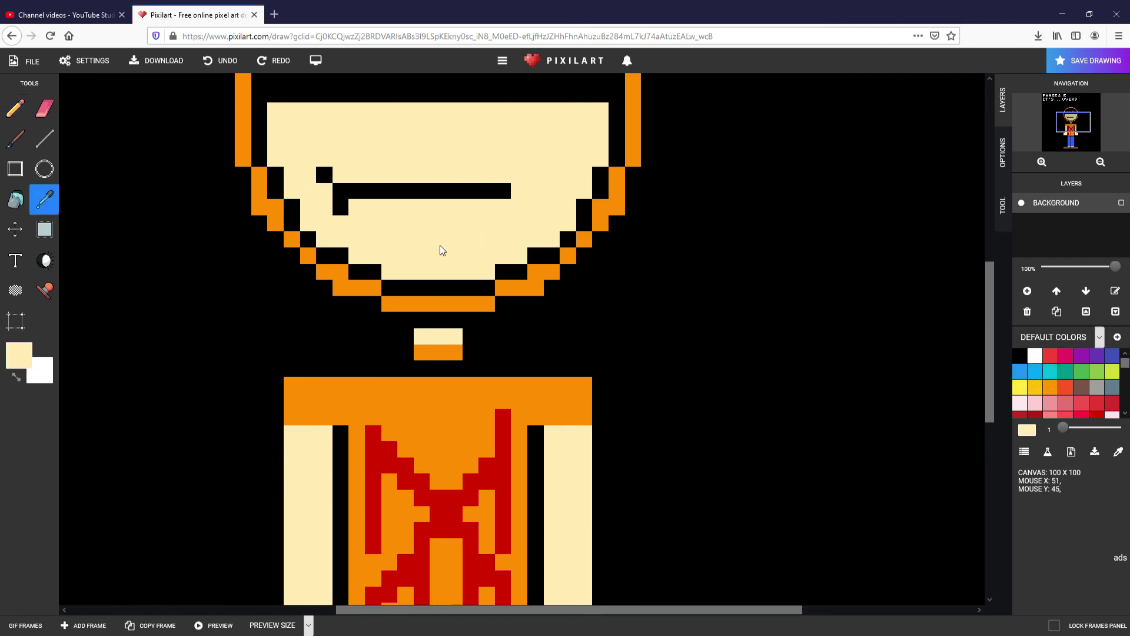
left_click(25, 112)
left_click(340, 206)
scroll(361, 227, "down", 4)
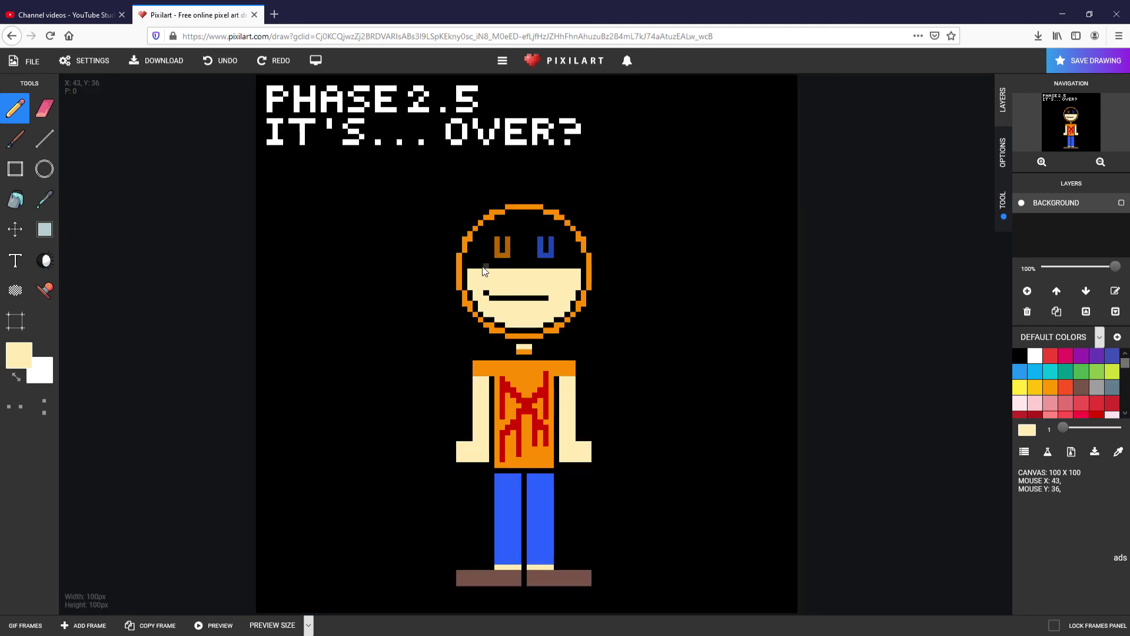